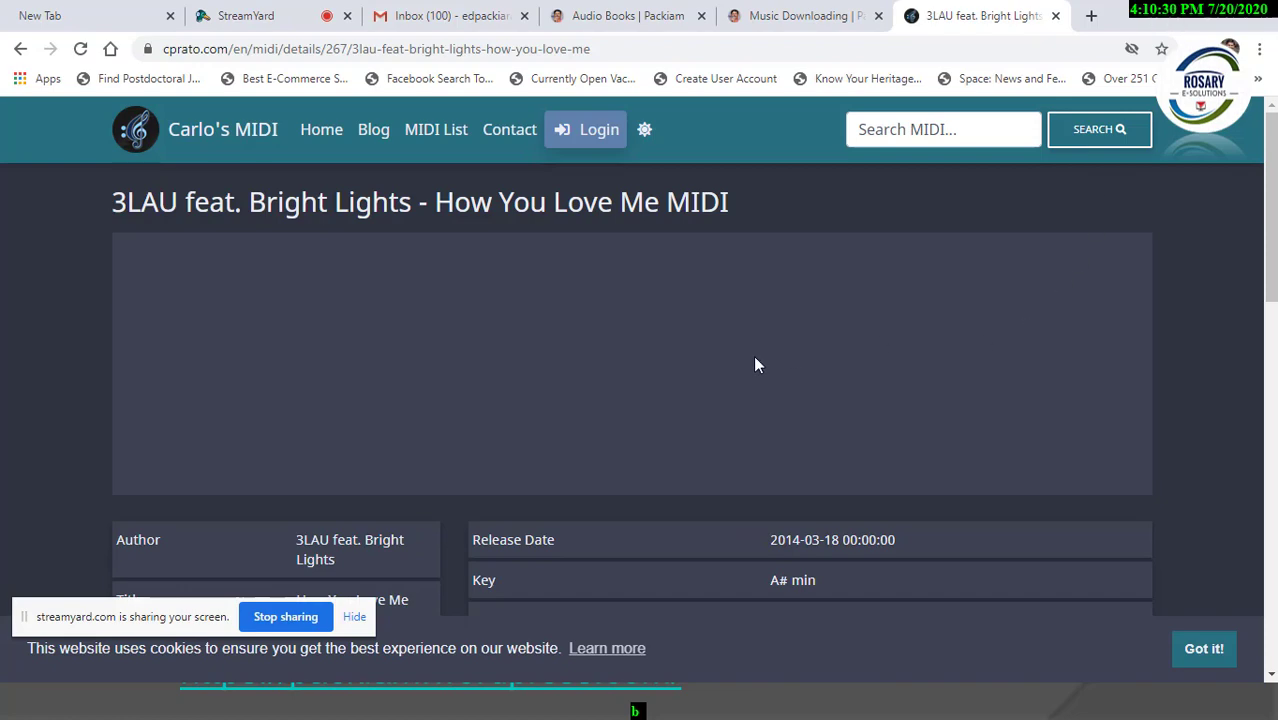
# Examine the MIDI download links on the Music Downloading web page
pyautogui.click(785, 16)
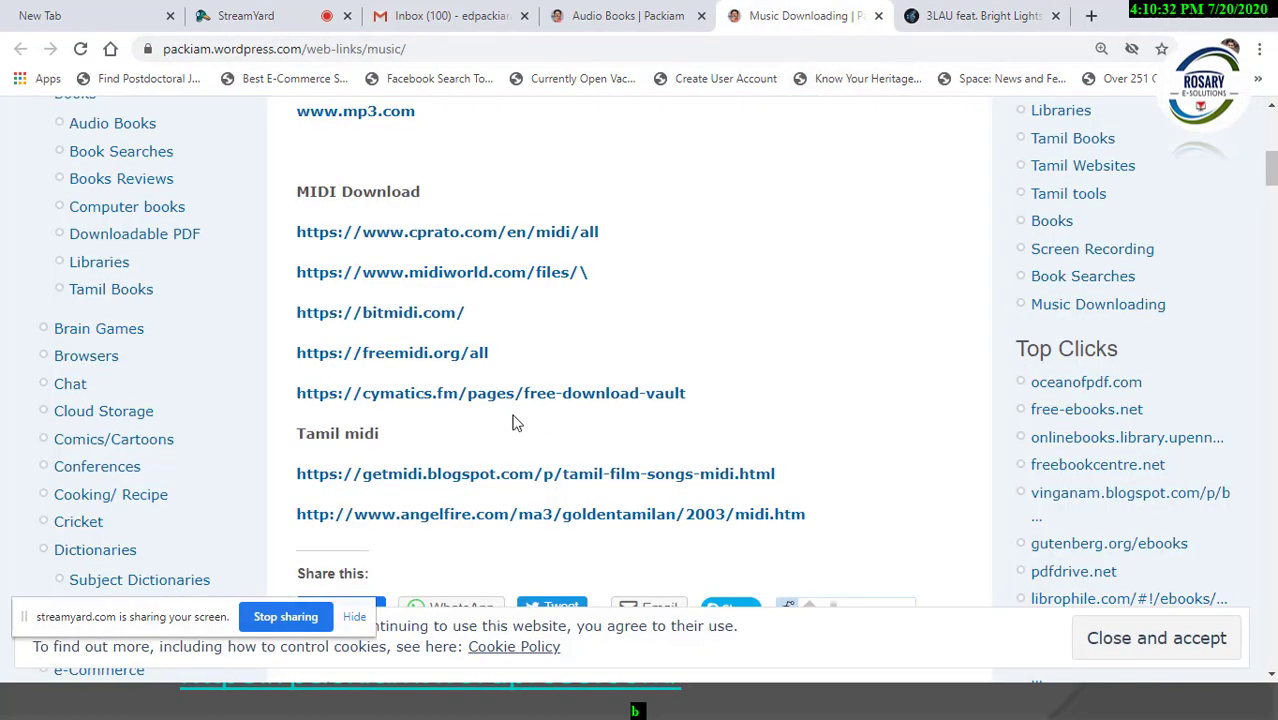
pyautogui.scroll(-1, 510, 420)
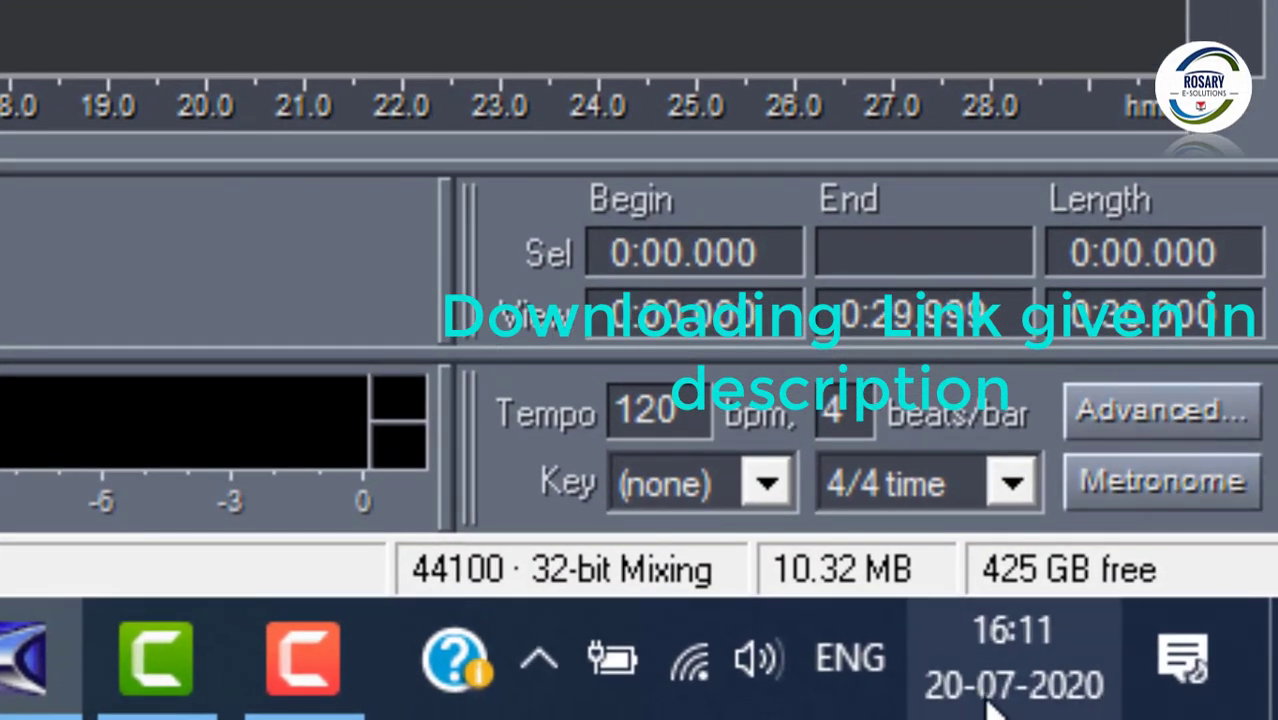
# Close the empty Cool Edit Pro session and launch Cool Edit Pro 2.0 again from the desktop
pyautogui.moveTo(995, 700)
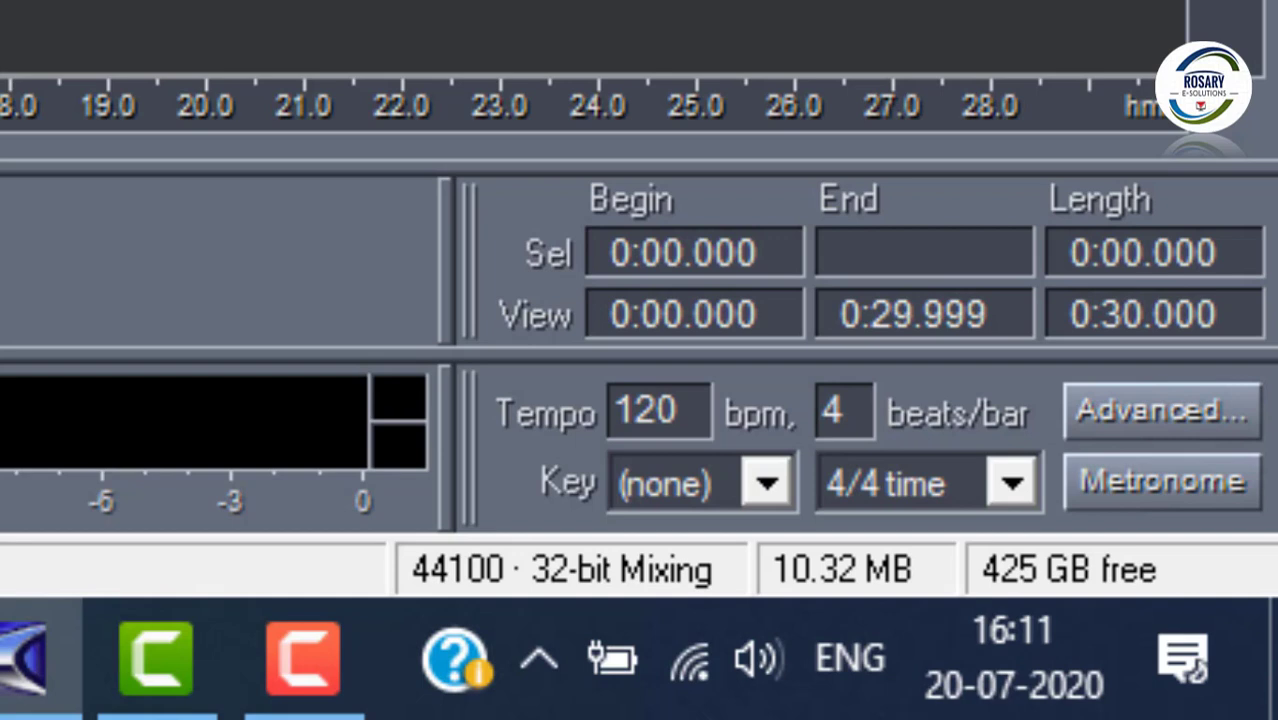
pyautogui.moveTo(1030, 685)
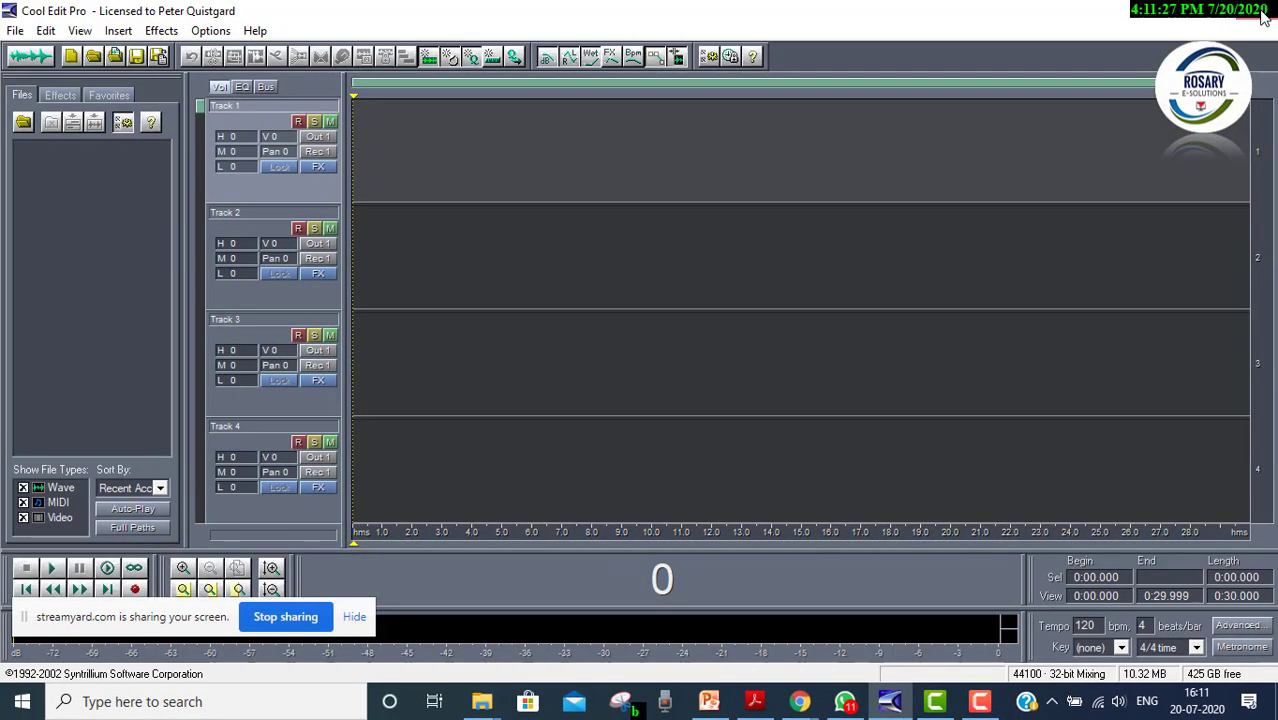
pyautogui.click(1263, 18)
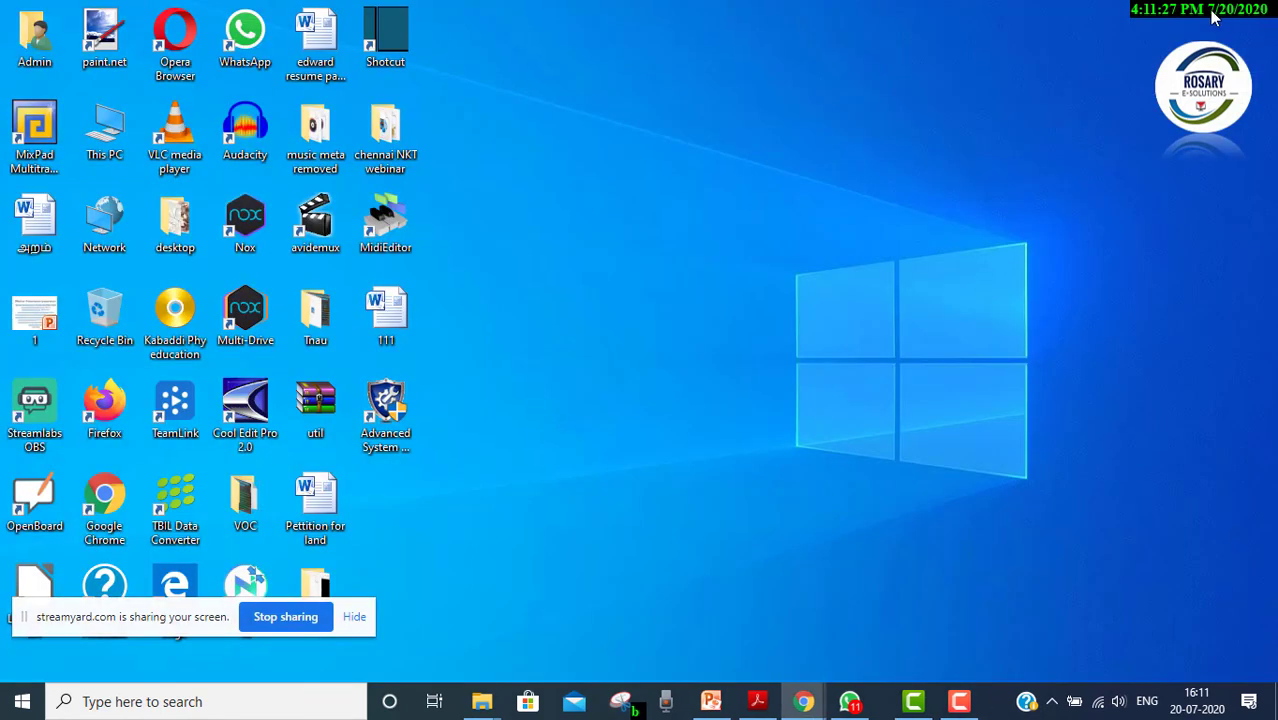
pyautogui.doubleClick(243, 402)
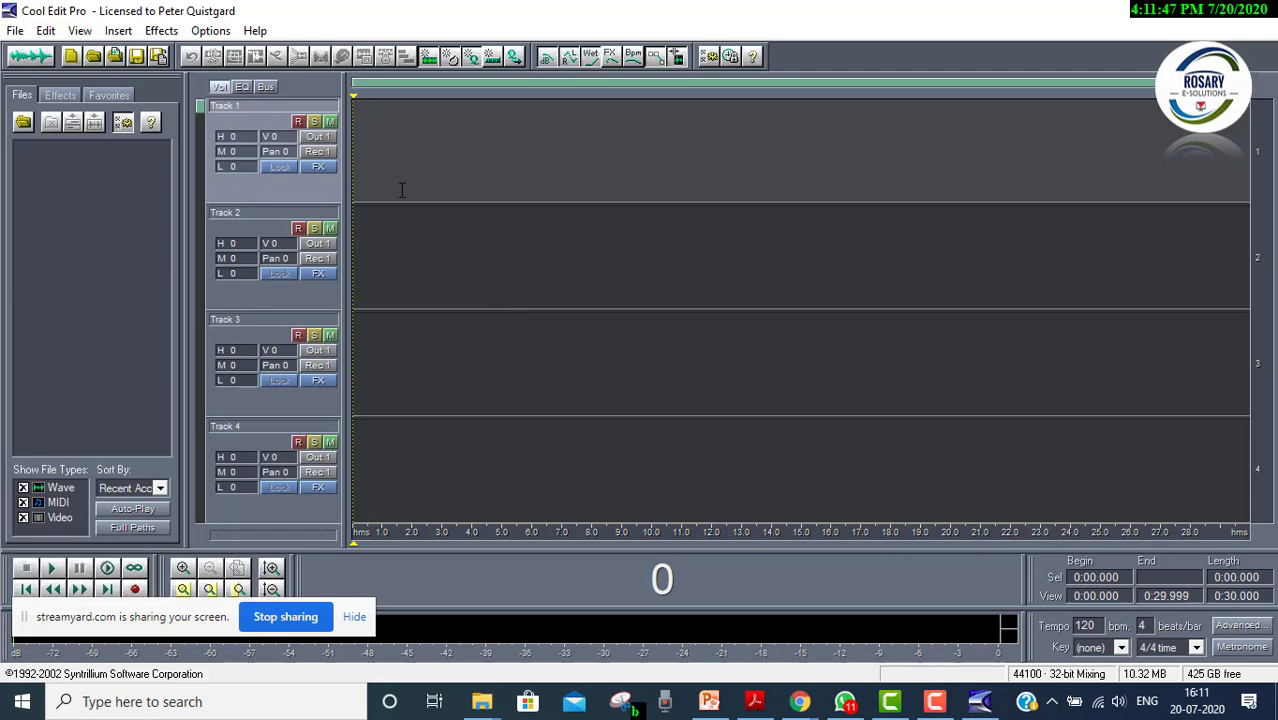
# Insert the MIDI file chinnachinna from the chennai NKT webinar folder into Track 1
pyautogui.click(118, 31)
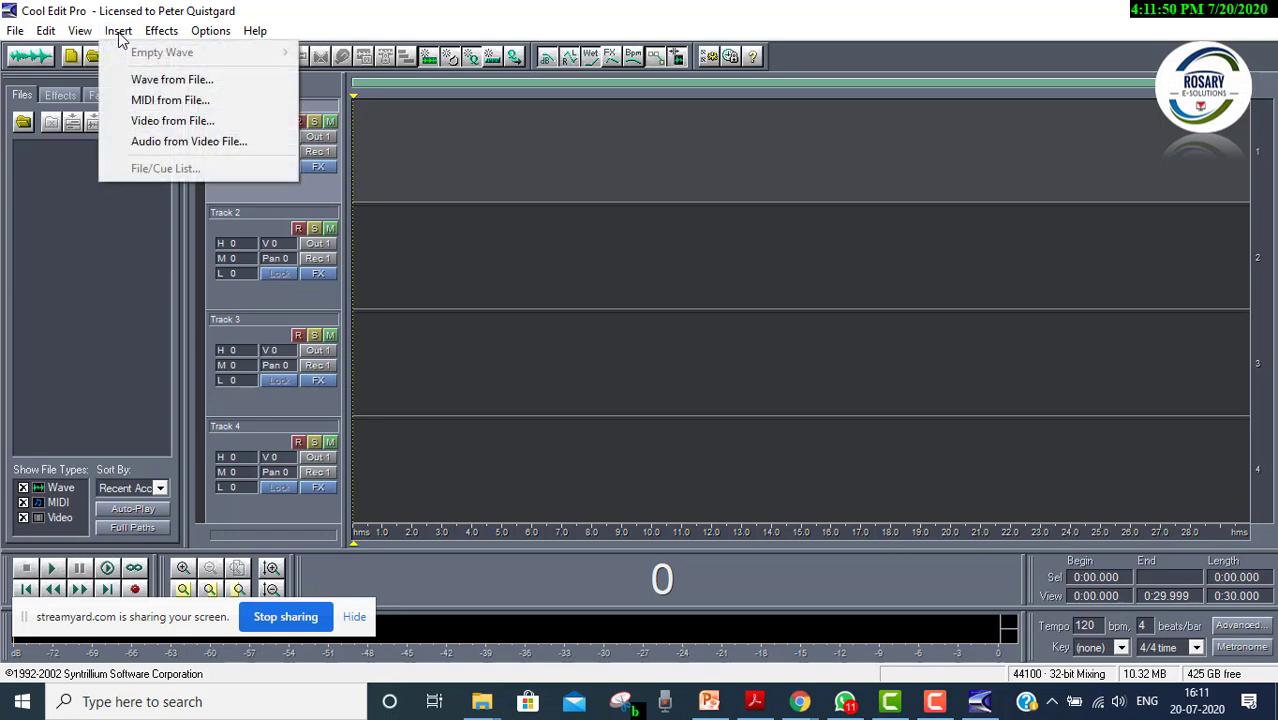
pyautogui.click(158, 100)
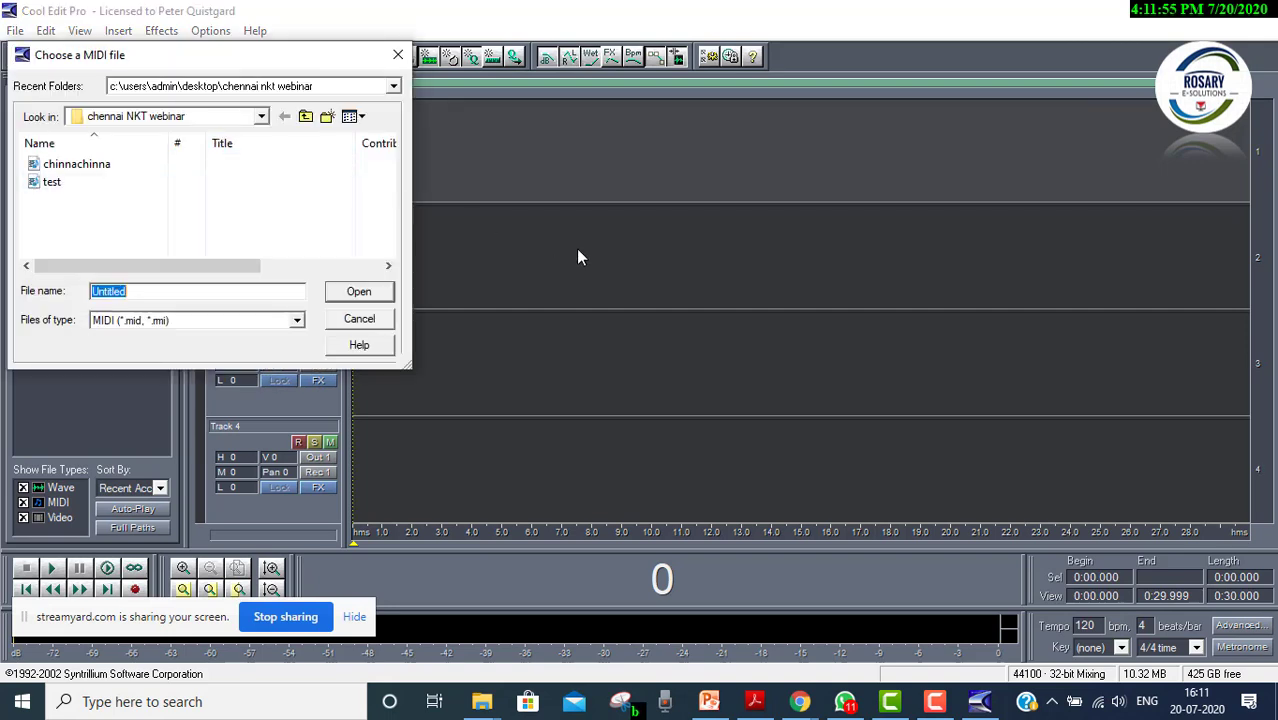
pyautogui.click(90, 165)
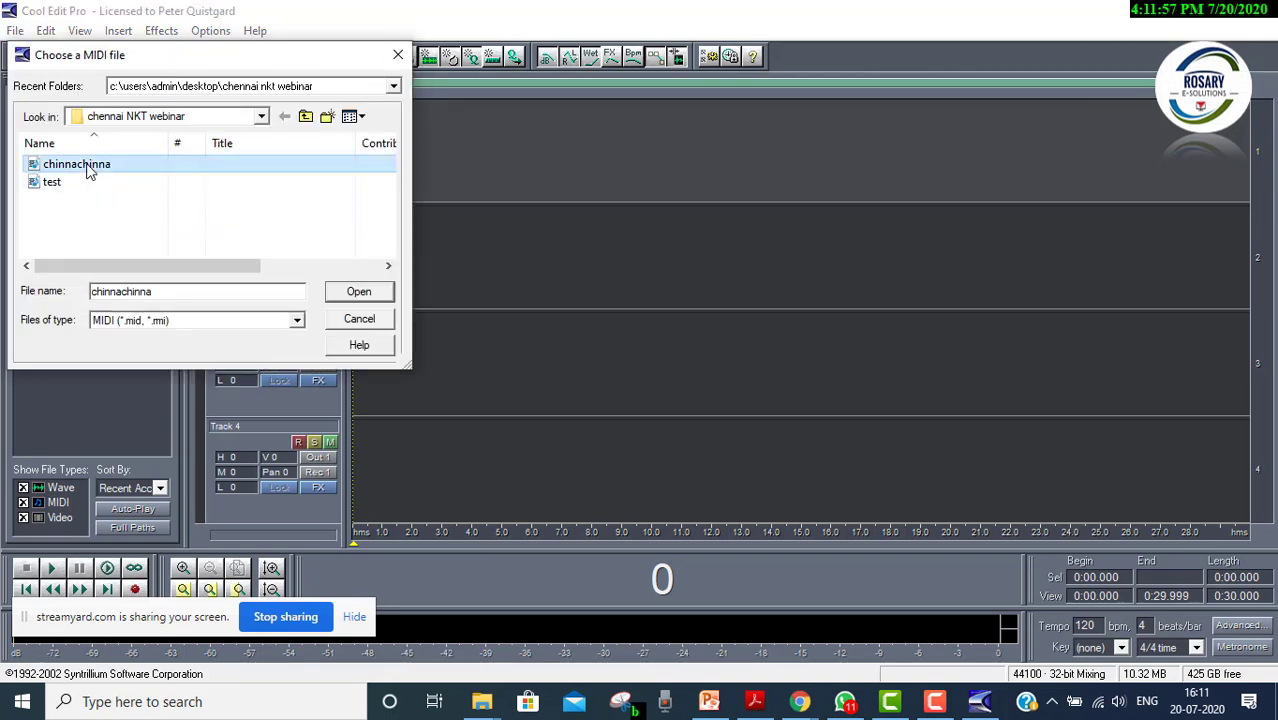
pyautogui.click(351, 294)
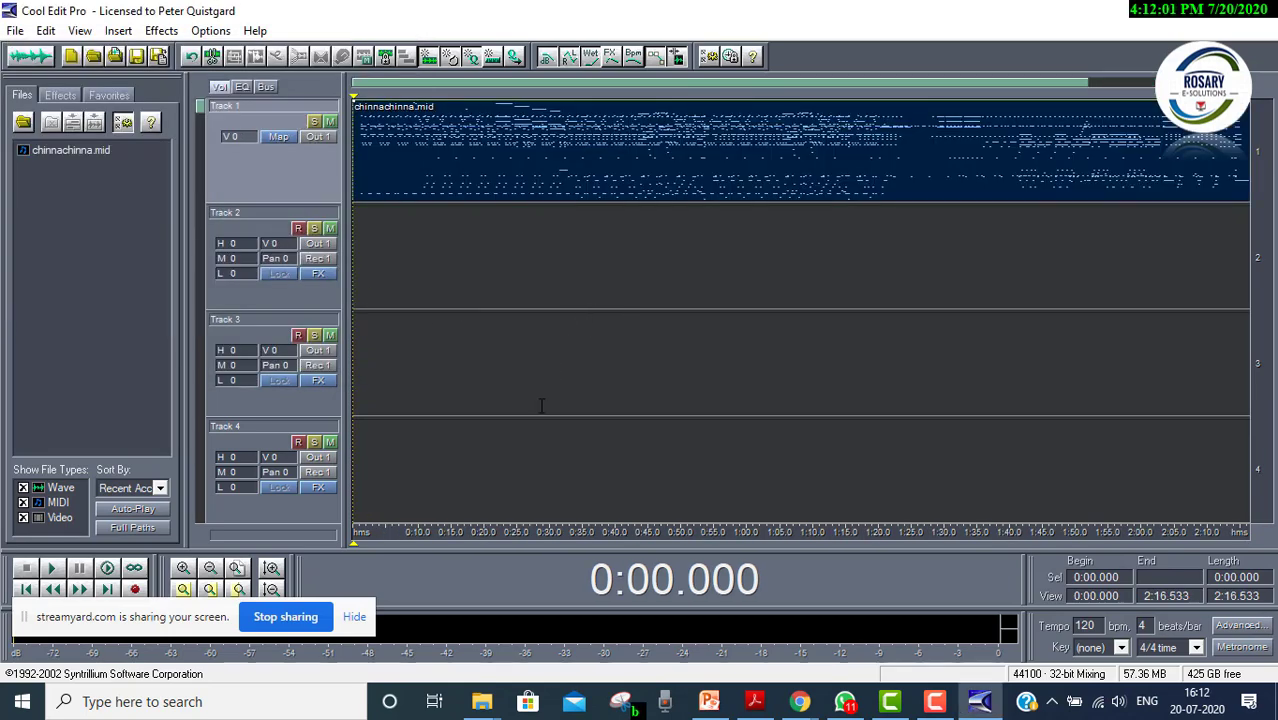
# Play the inserted MIDI track from the beginning and stop the playback
pyautogui.click(112, 570)
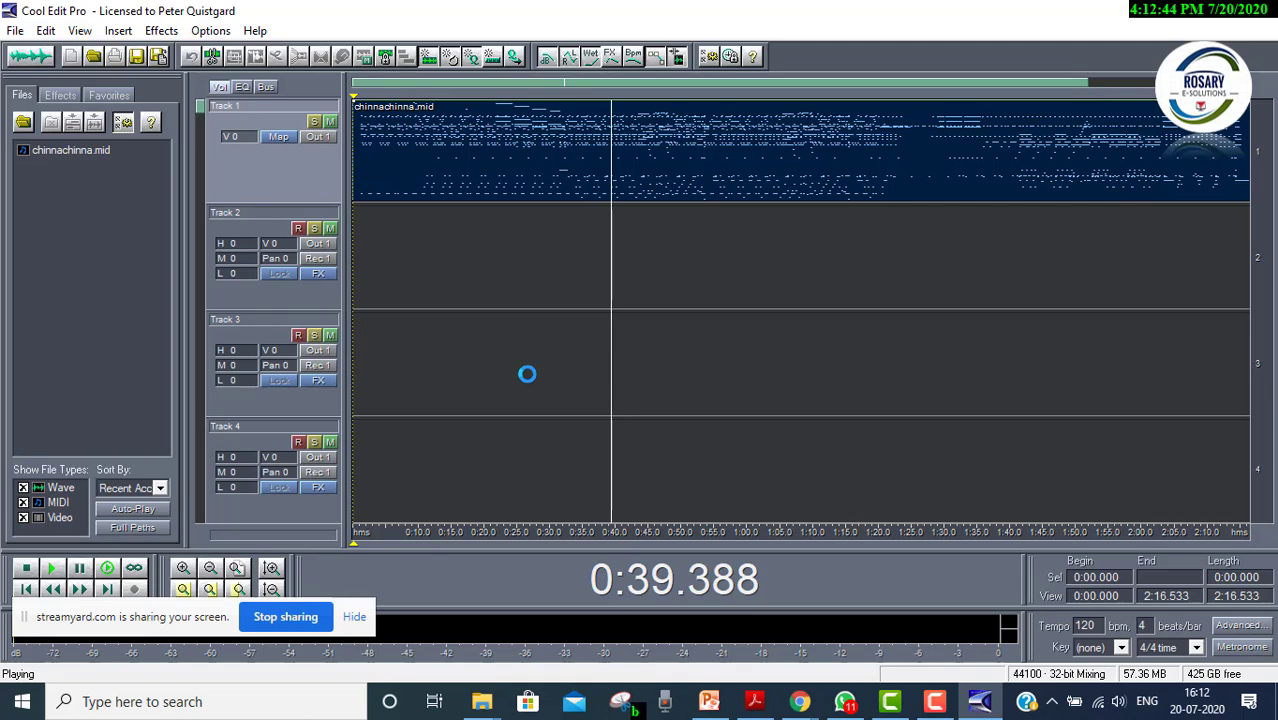
pyautogui.press('space')
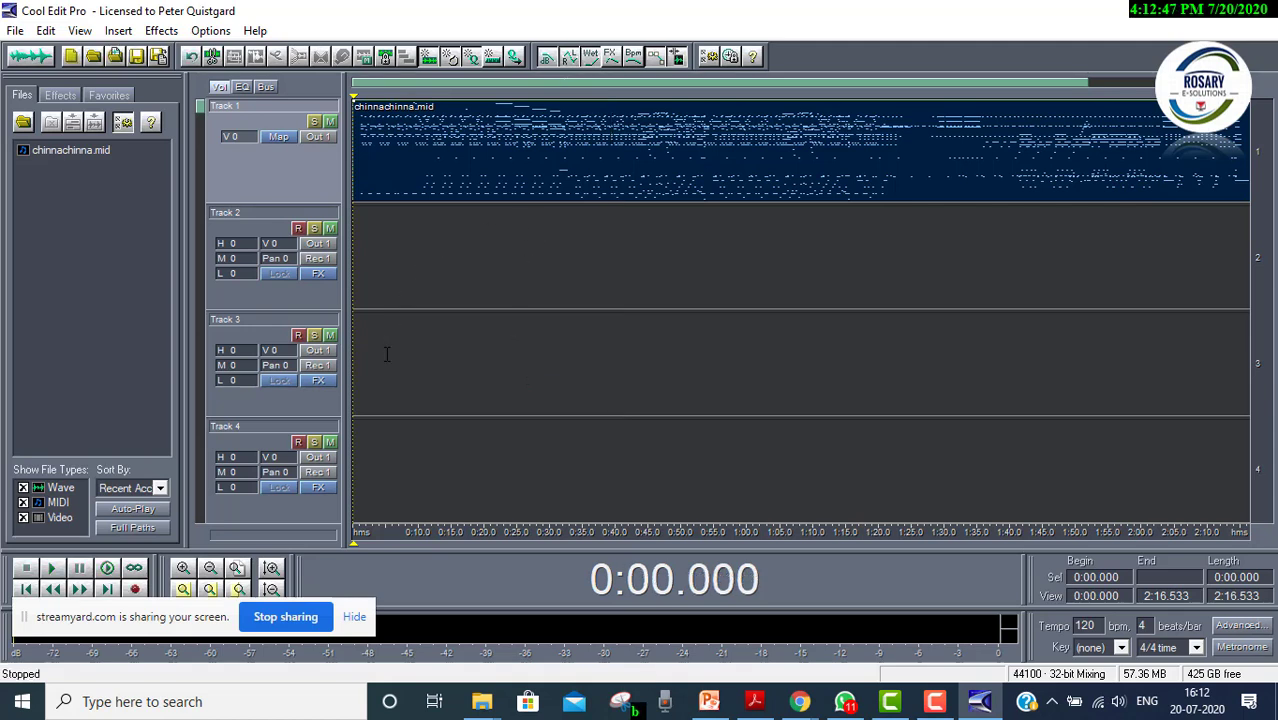
# Move the screen-sharing notice off the transport controls and arm Track 2 for recording
pyautogui.moveTo(185, 614); pyautogui.dragTo(140, 182)
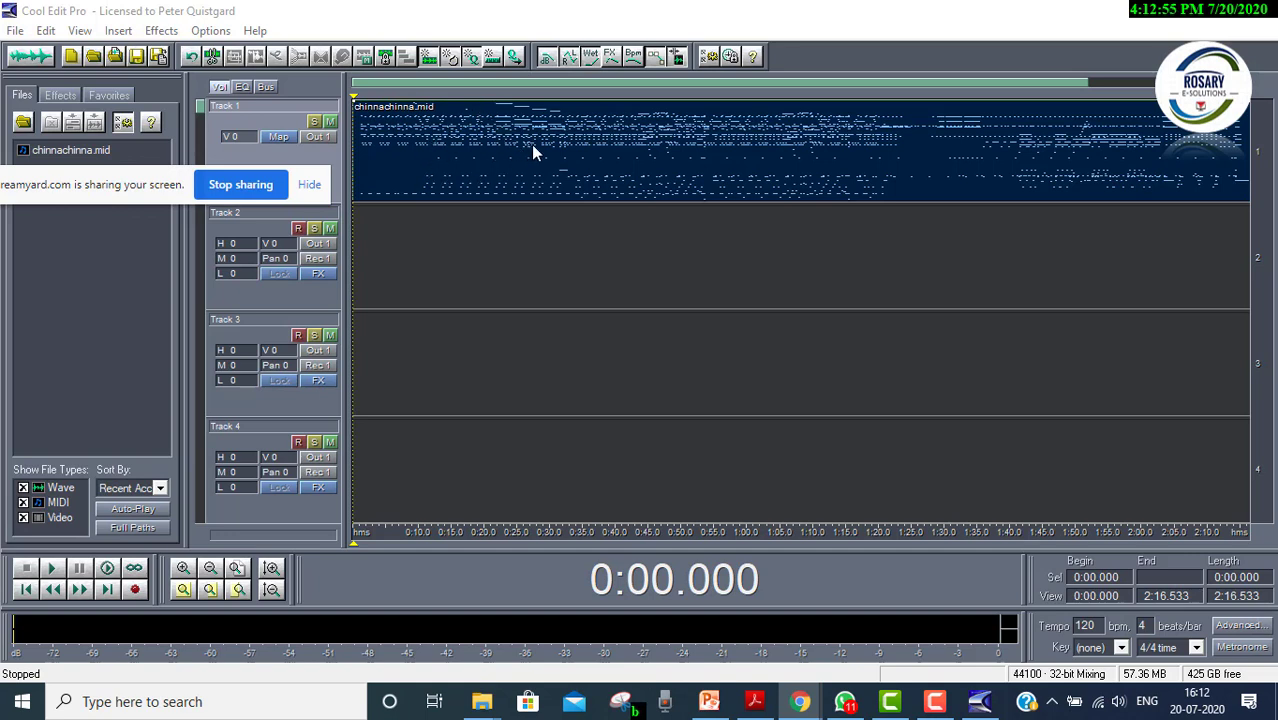
pyautogui.click(297, 229)
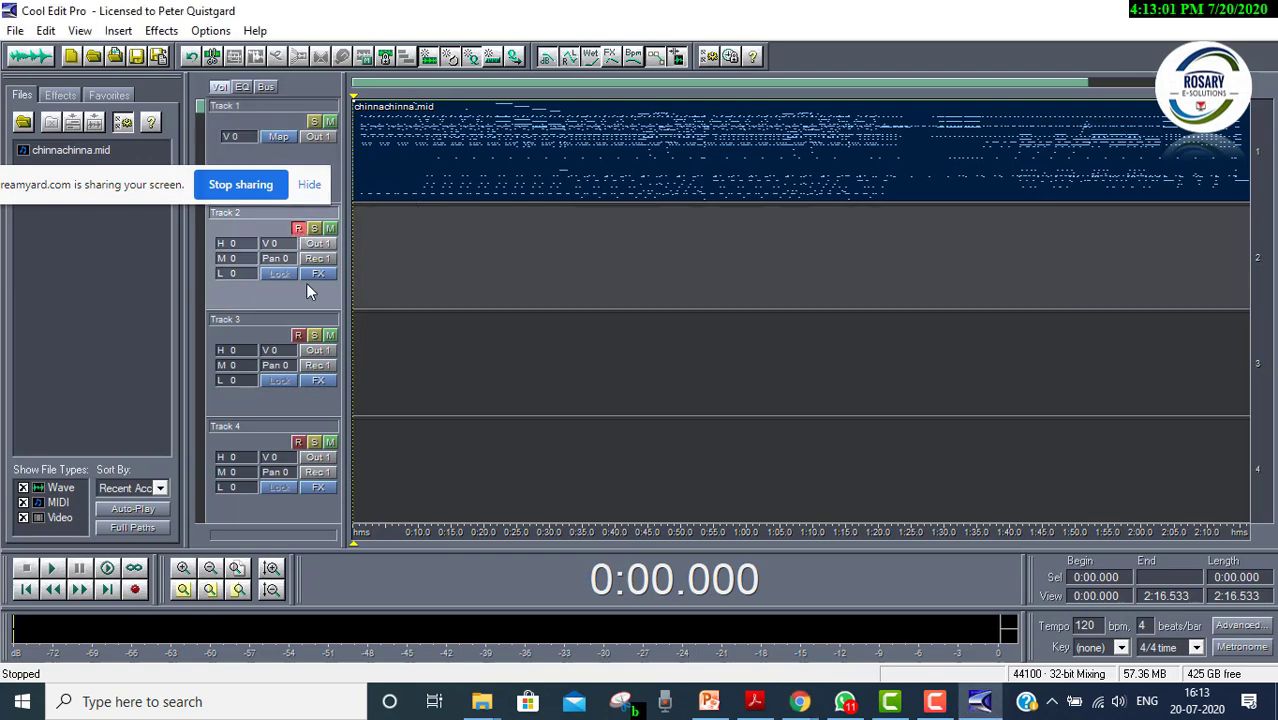
# Arrange the அறம் Word document and Cool Edit Pro side by side in reduced windows, closing the 111 document
pyautogui.press('super+d')
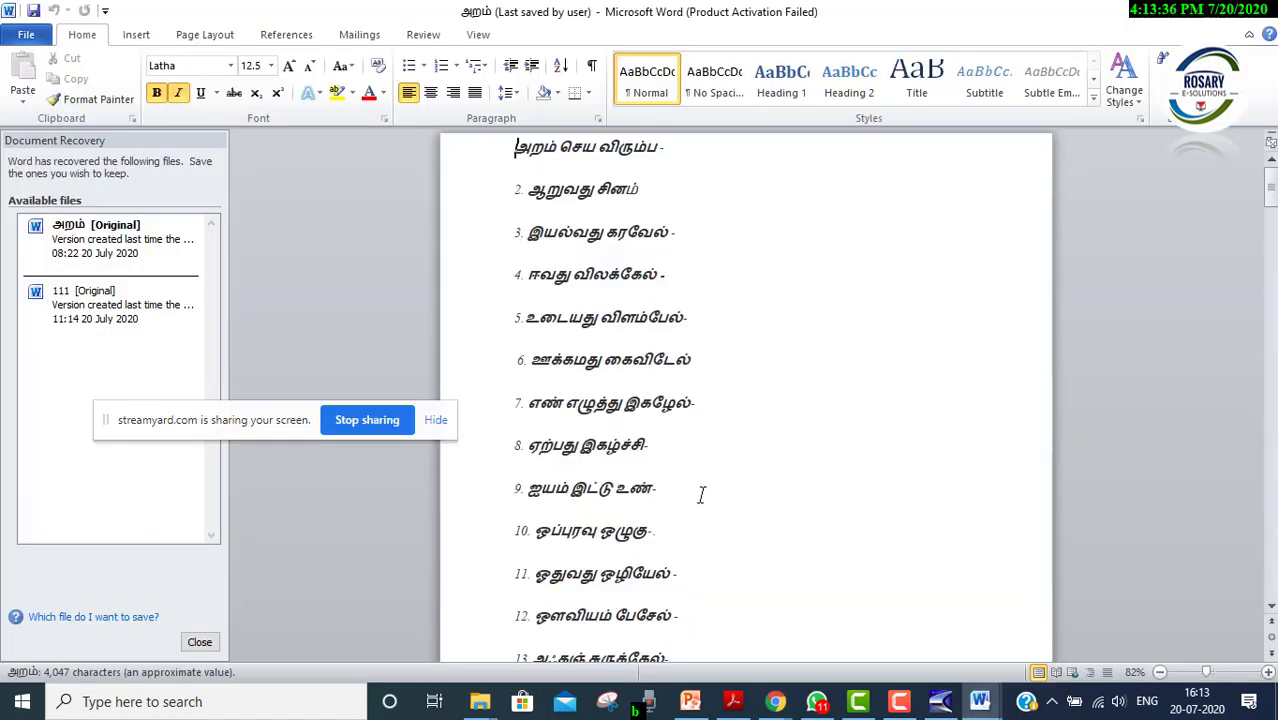
pyautogui.click(1216, 12)
pyautogui.moveTo(319, 168); pyautogui.dragTo(180, 25)
pyautogui.moveTo(190, 490); pyautogui.dragTo(195, 655)
pyautogui.click(218, 614)
pyautogui.click(1264, 10)
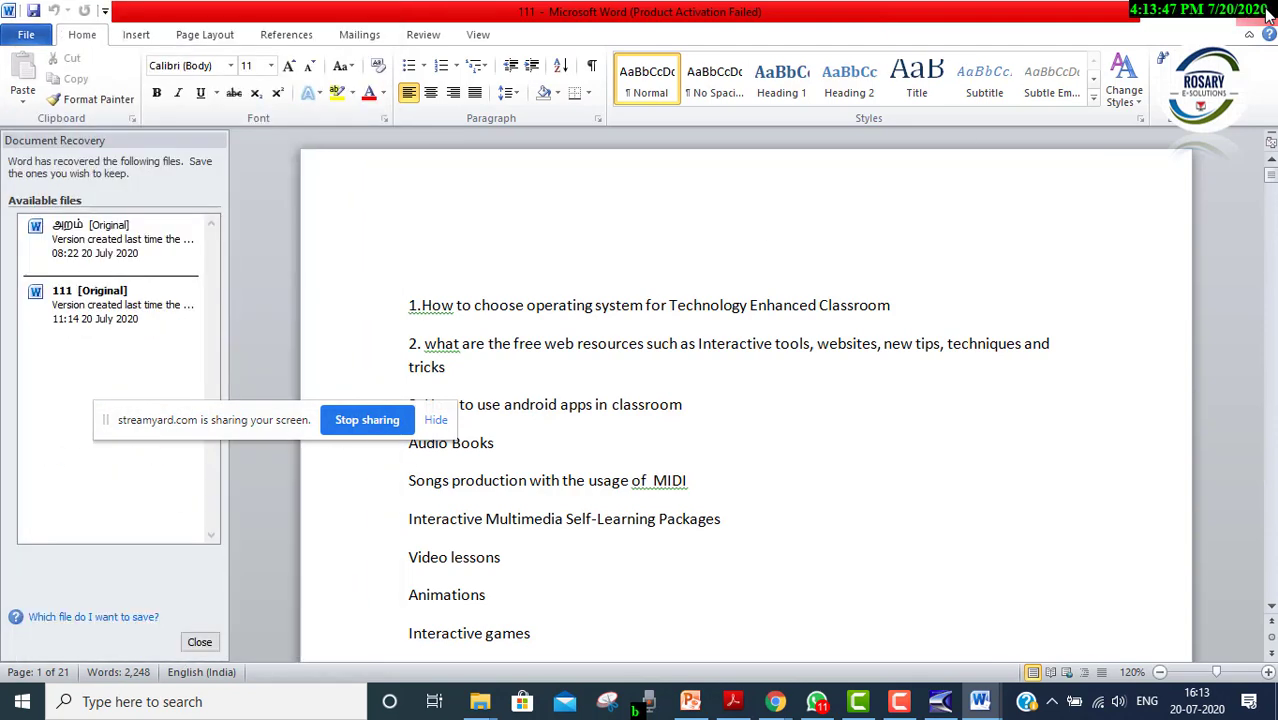
pyautogui.click(940, 701)
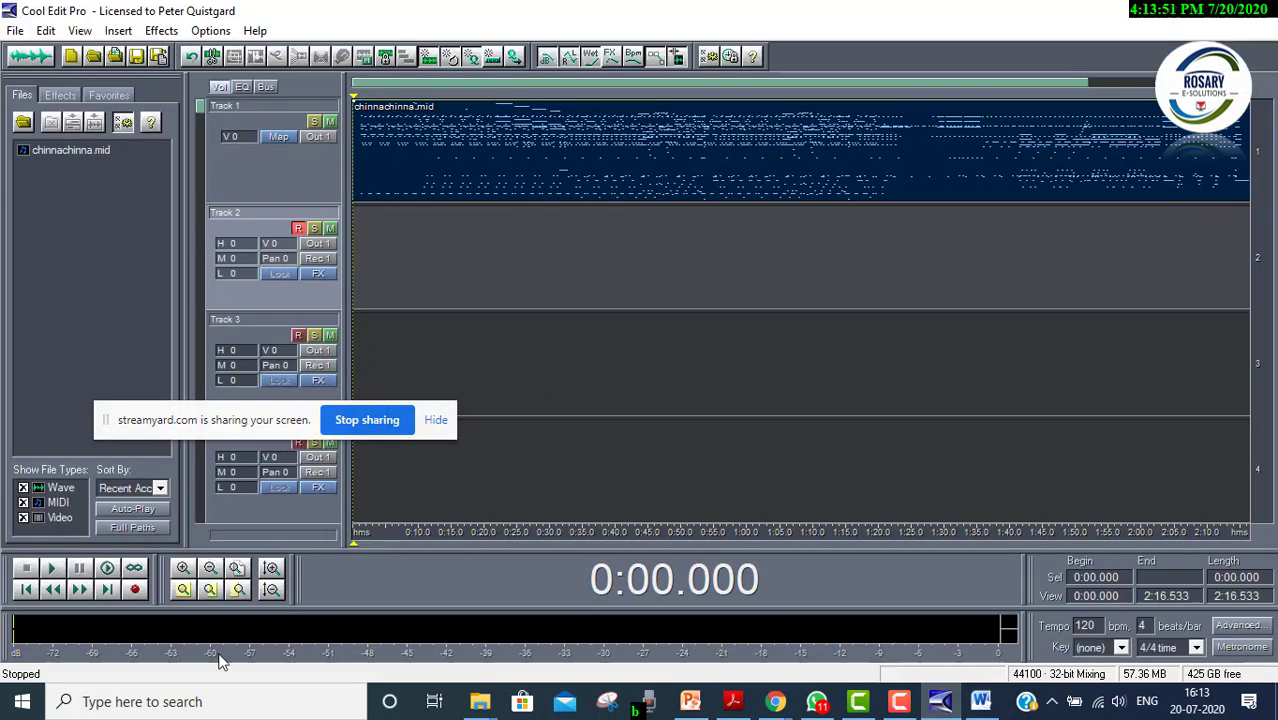
pyautogui.click(1216, 14)
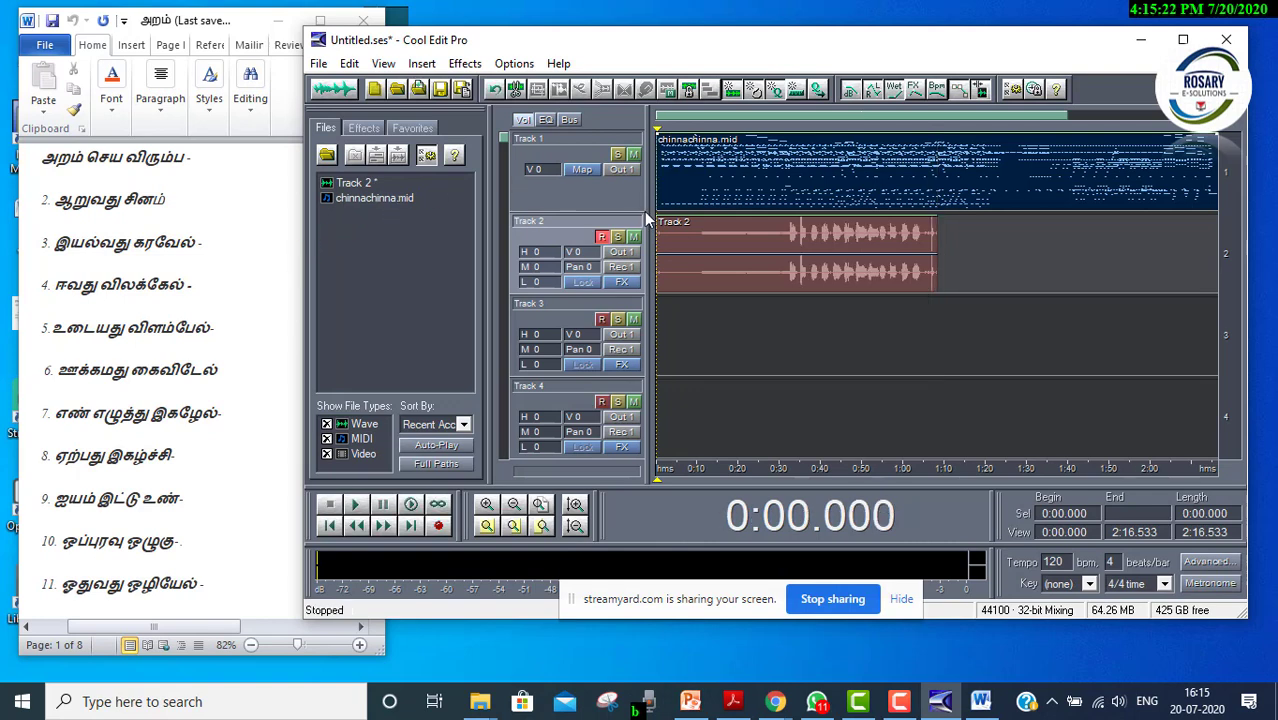
pyautogui.click(632, 156)
pyautogui.click(677, 260)
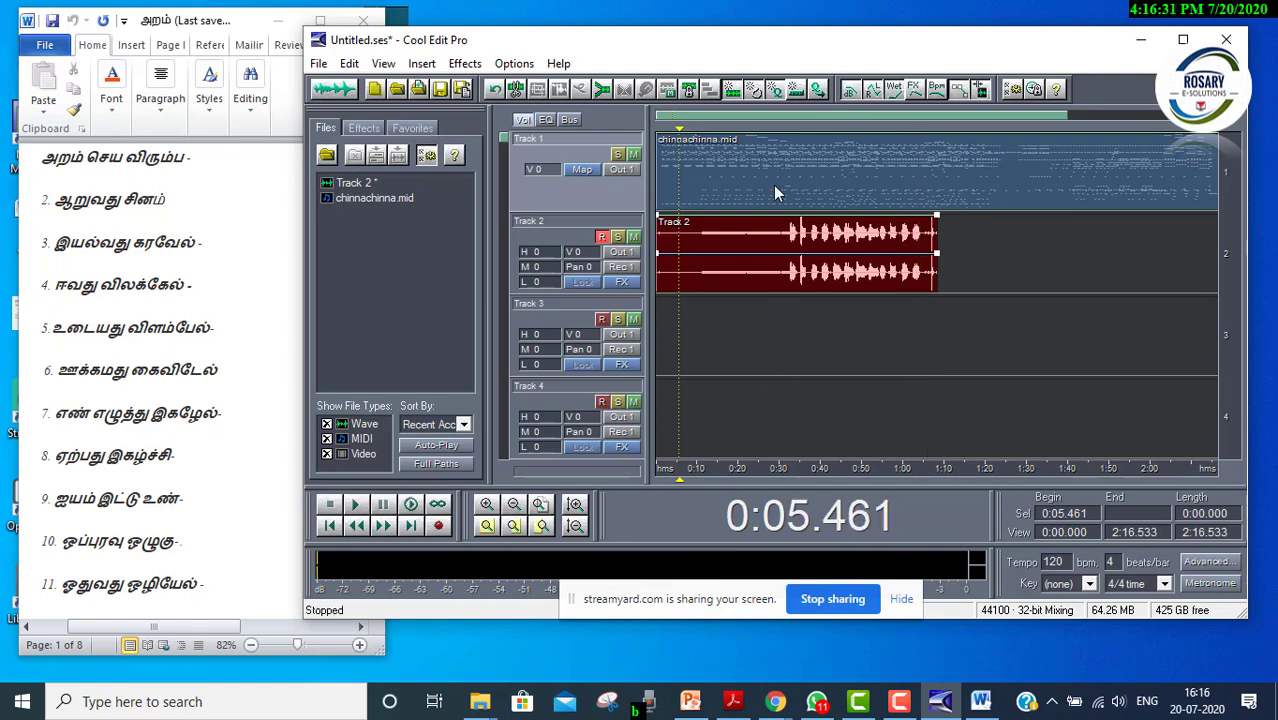
pyautogui.click(773, 185)
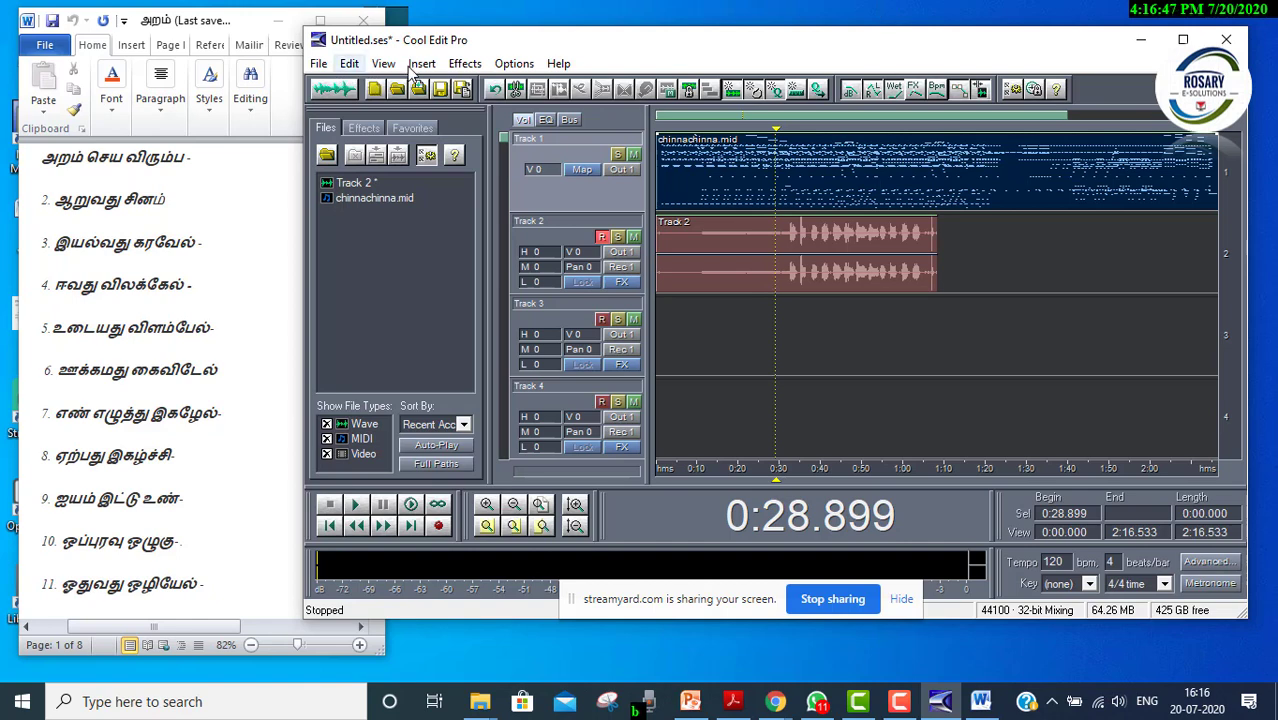
pyautogui.click(827, 181)
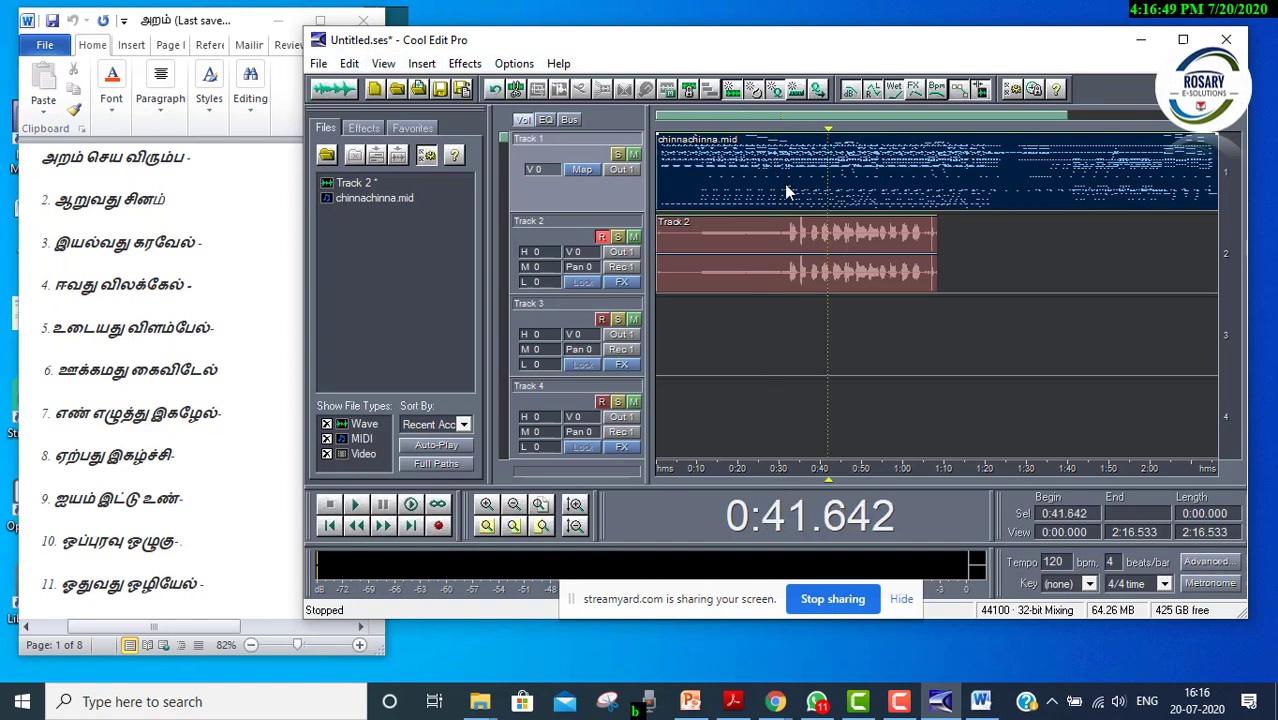
pyautogui.click(787, 190)
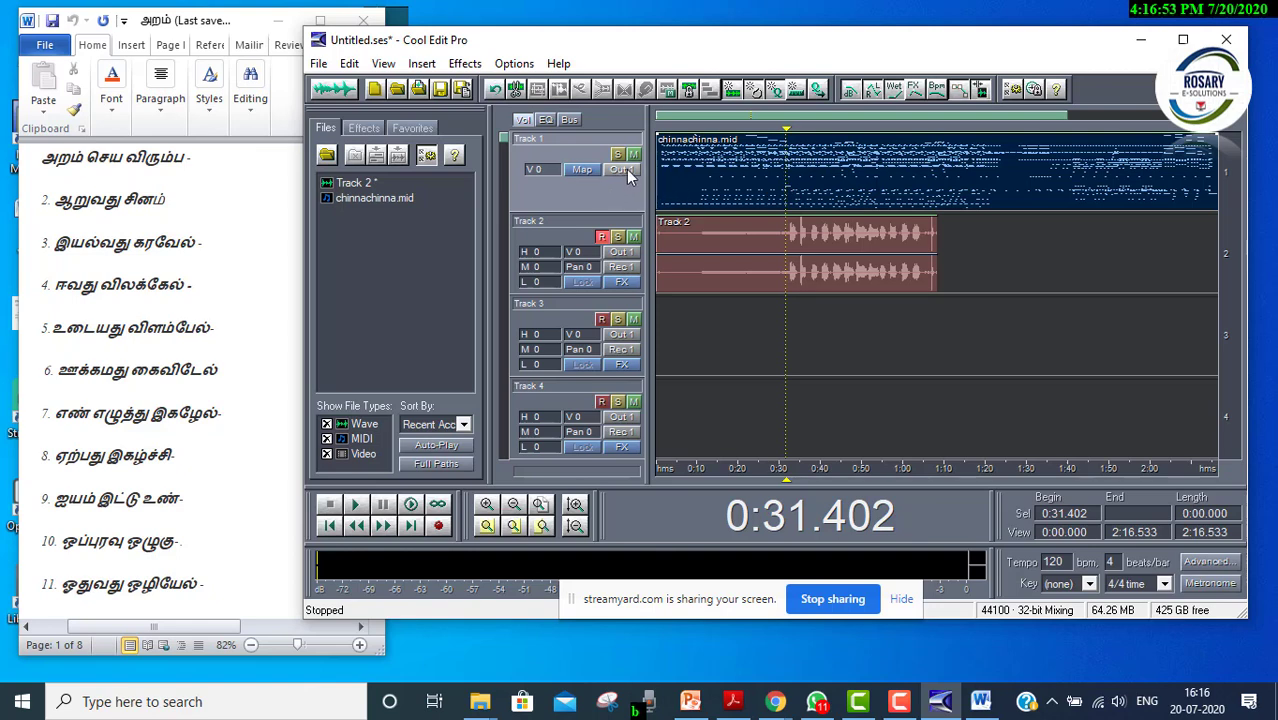
# Open the Track 2 recording in waveform edit view, select its loud voice section from about 0:32 to 1:05.5, and maximize the window
pyautogui.doubleClick(762, 245)
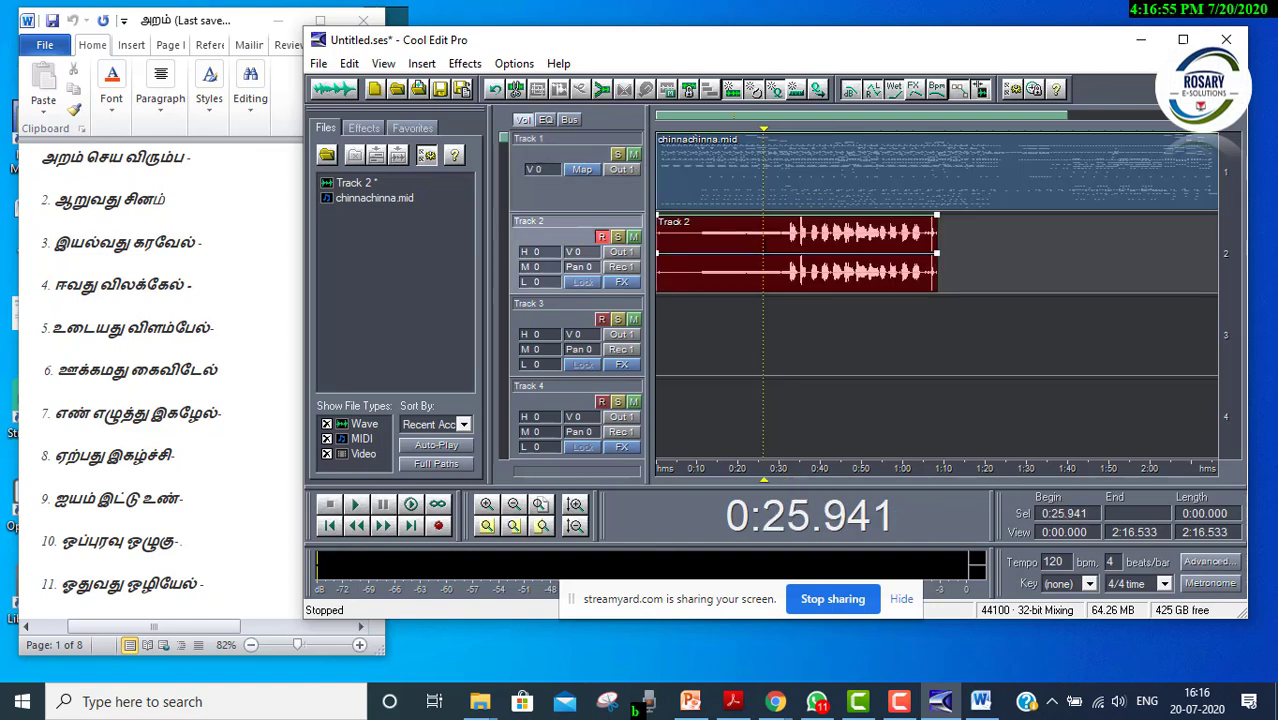
pyautogui.moveTo(835, 255); pyautogui.dragTo(1172, 262)
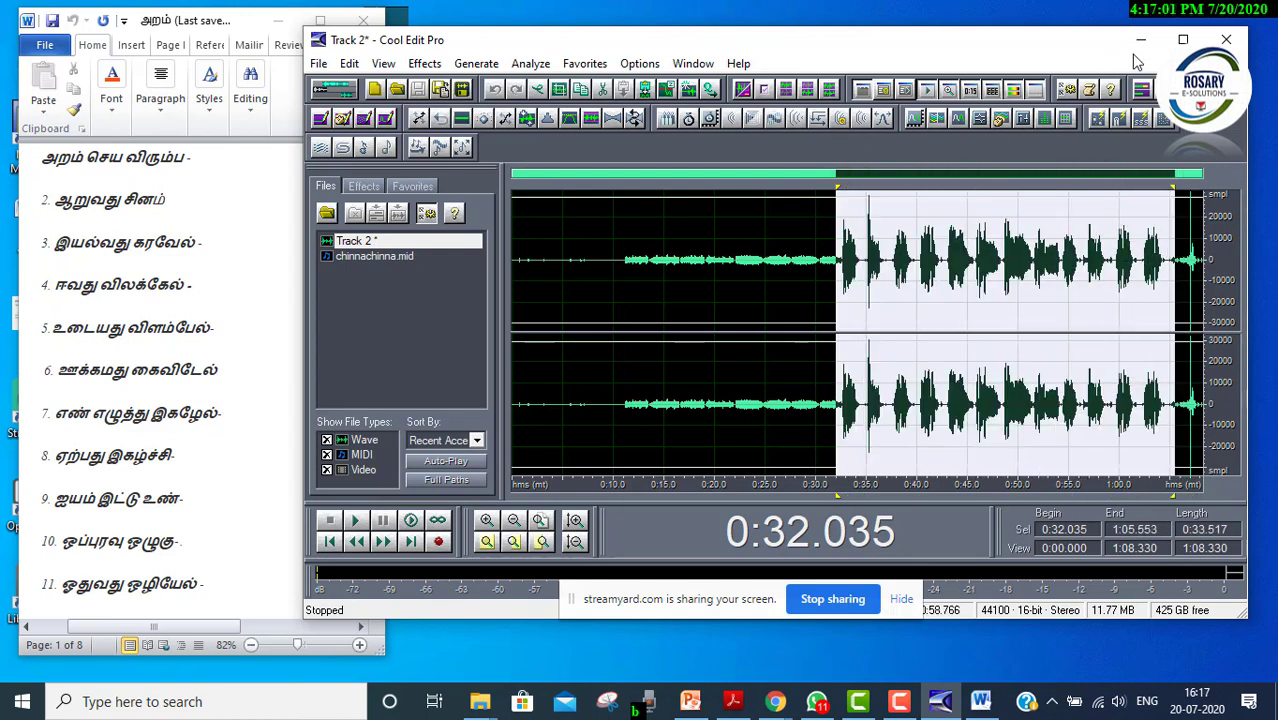
pyautogui.click(1183, 39)
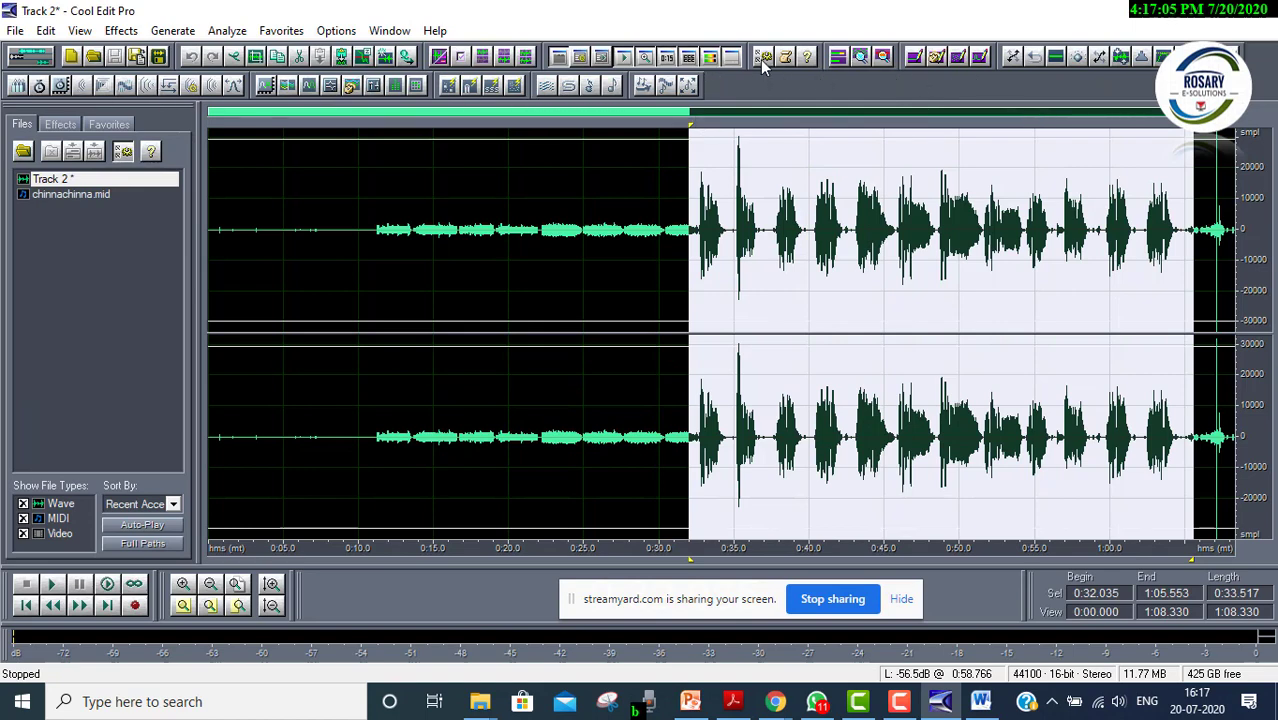
# Try amplifying the selected voice section with the 6dB Boost preset, and undo the amplification
pyautogui.click(1081, 58)
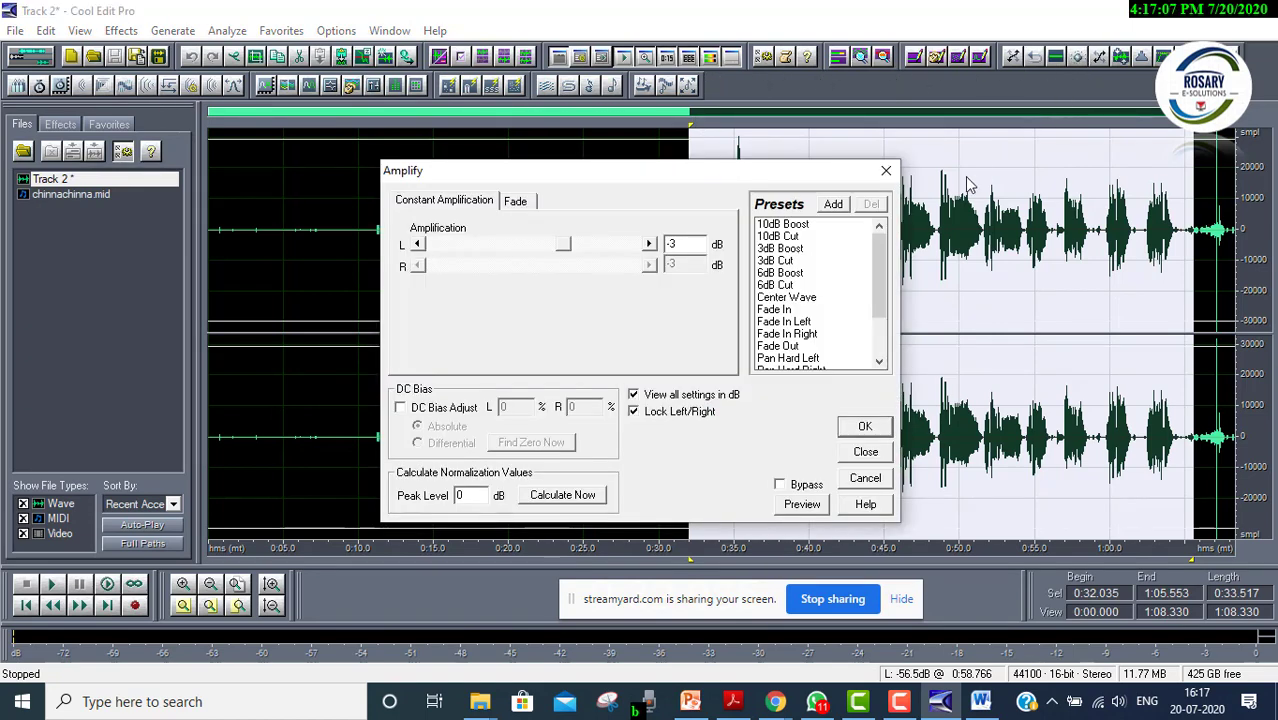
pyautogui.click(786, 263)
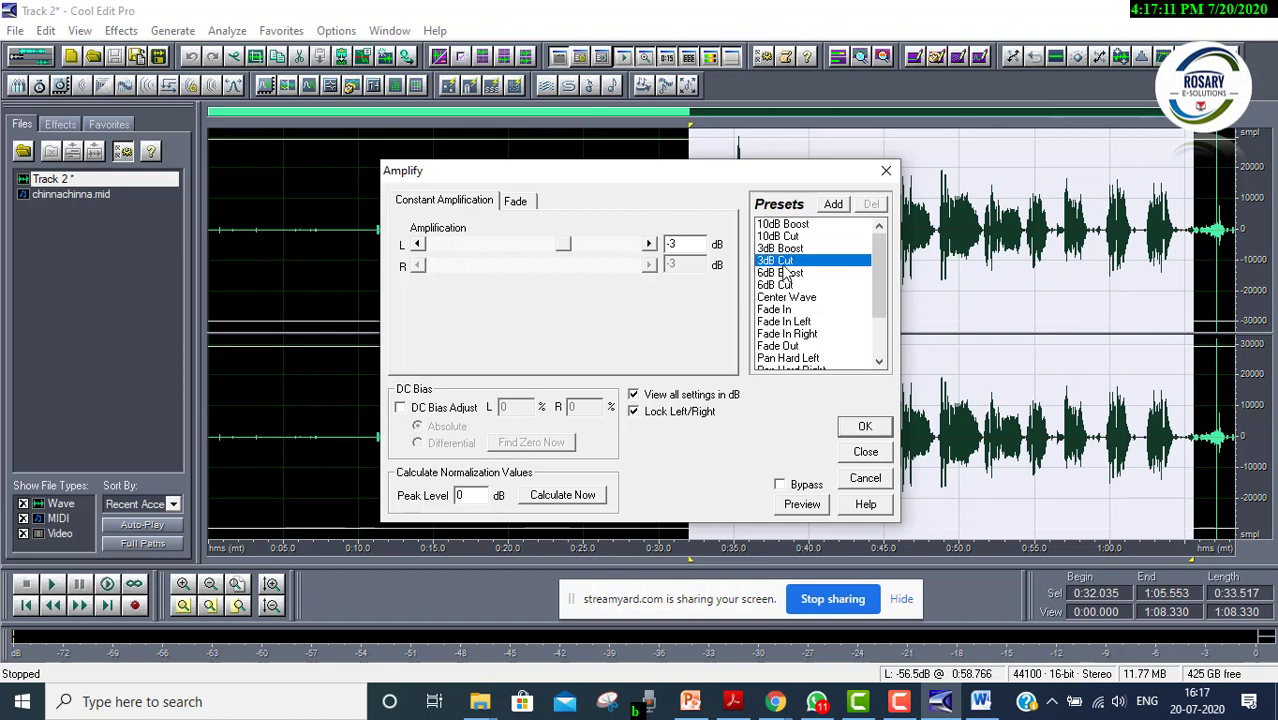
pyautogui.click(786, 274)
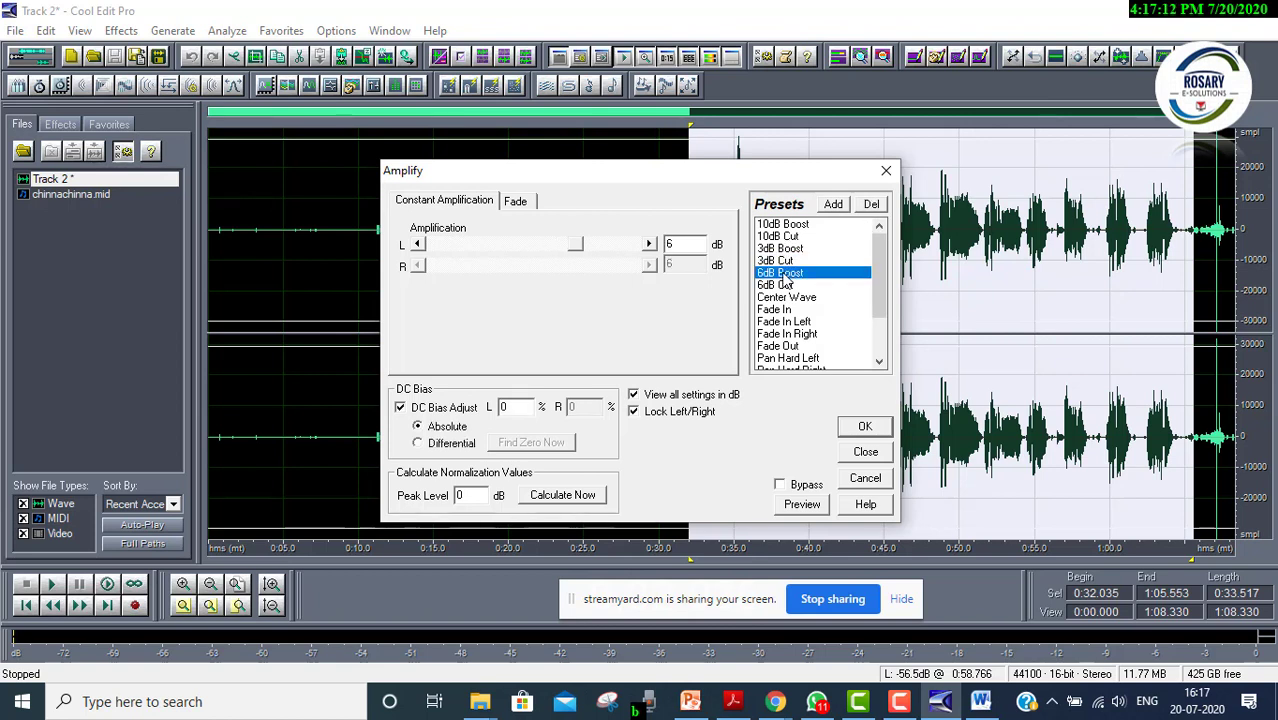
pyautogui.click(865, 427)
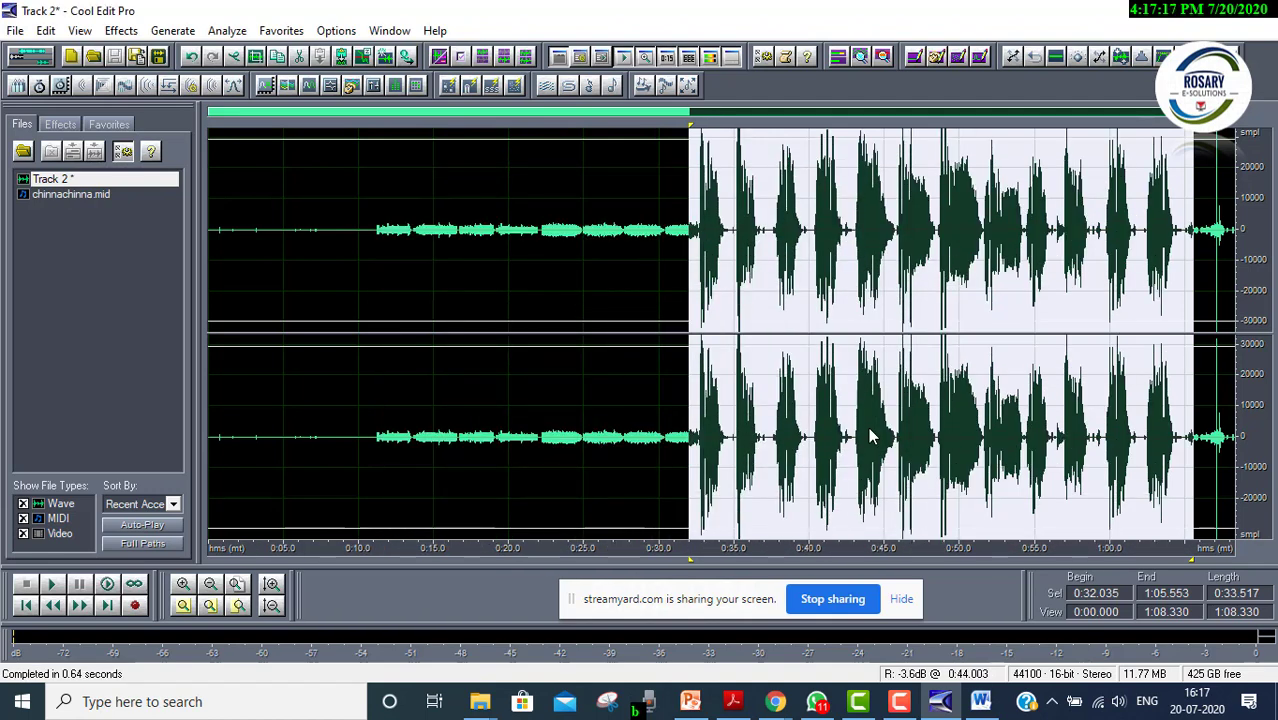
pyautogui.hotkey('ctrl', 'z')
# Lower the volume of the selected voice section with the Amplify effect's 6dB Cut preset
pyautogui.click(1078, 58)
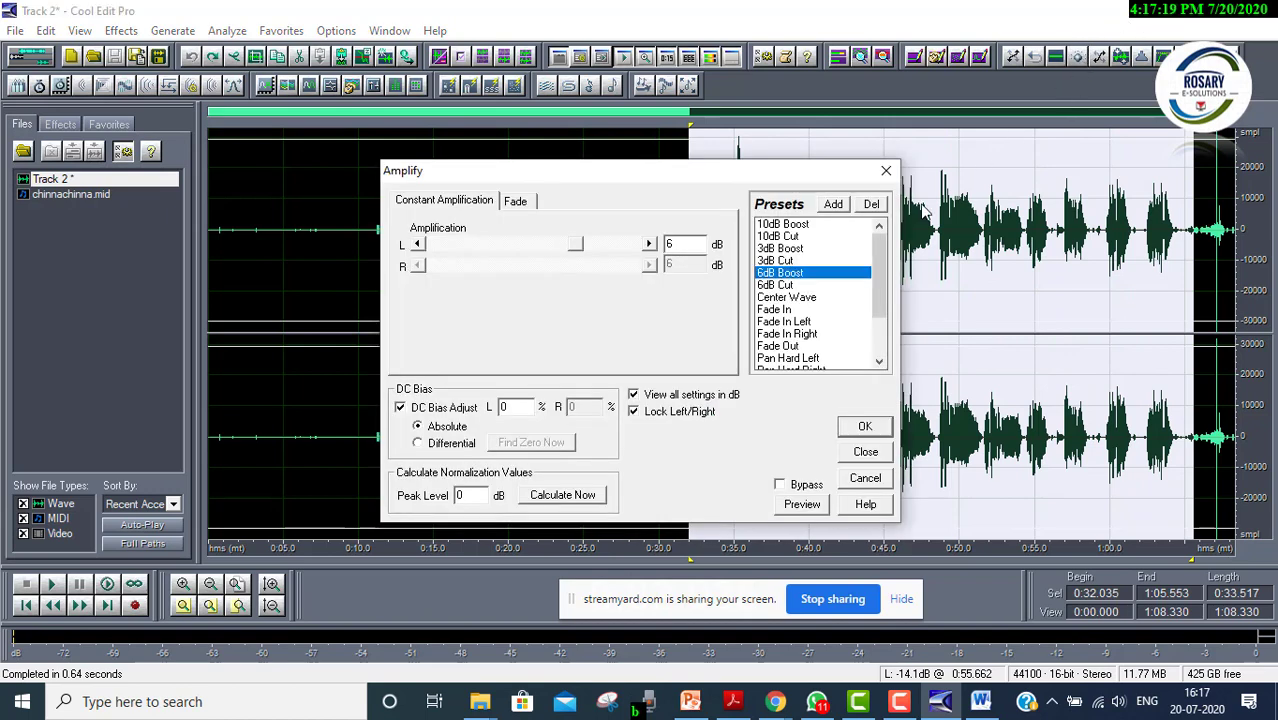
pyautogui.click(784, 285)
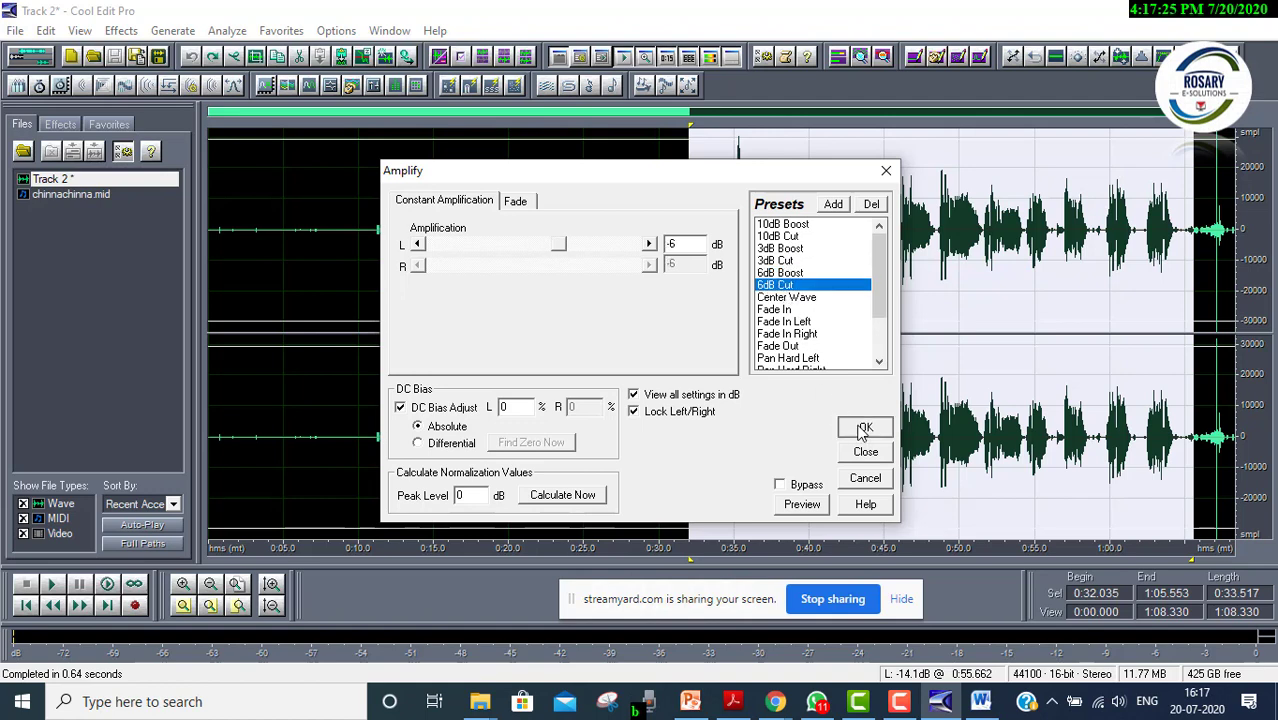
pyautogui.click(862, 430)
# Play the MIDI backing and the Track 2 voice recording together in multitrack view, and stop the playback
pyautogui.click(730, 353)
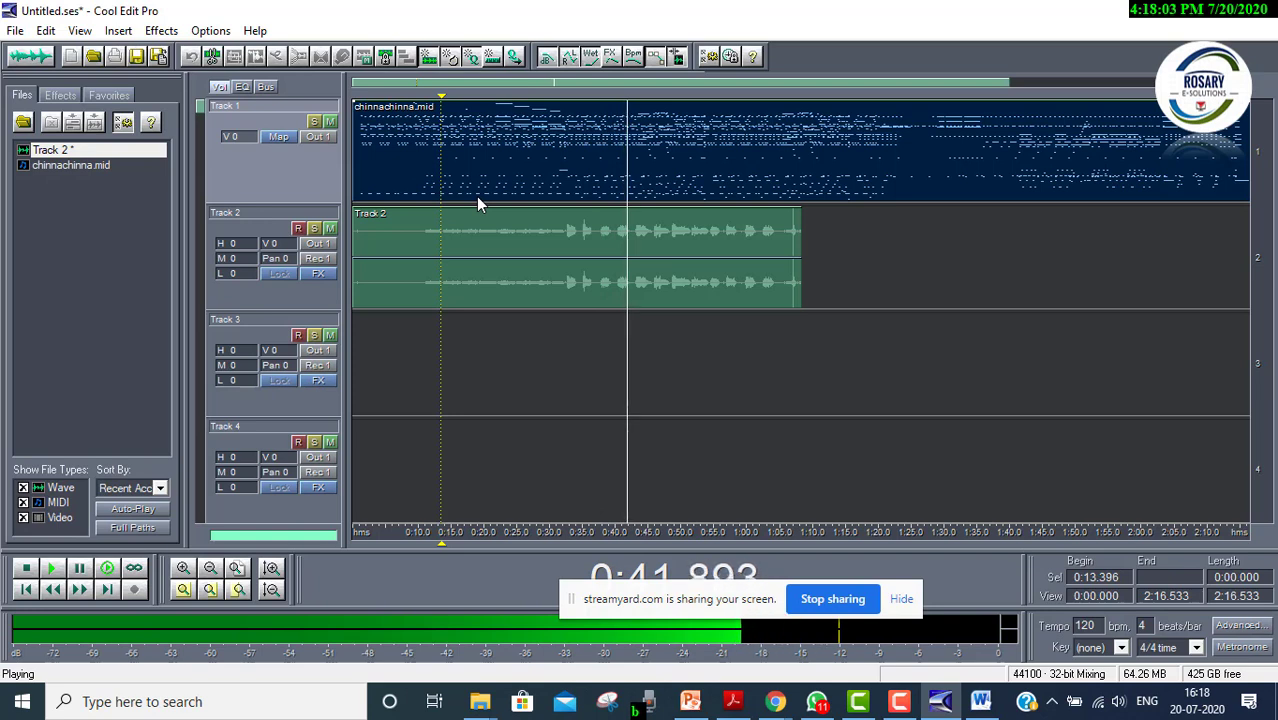
pyautogui.press('space')
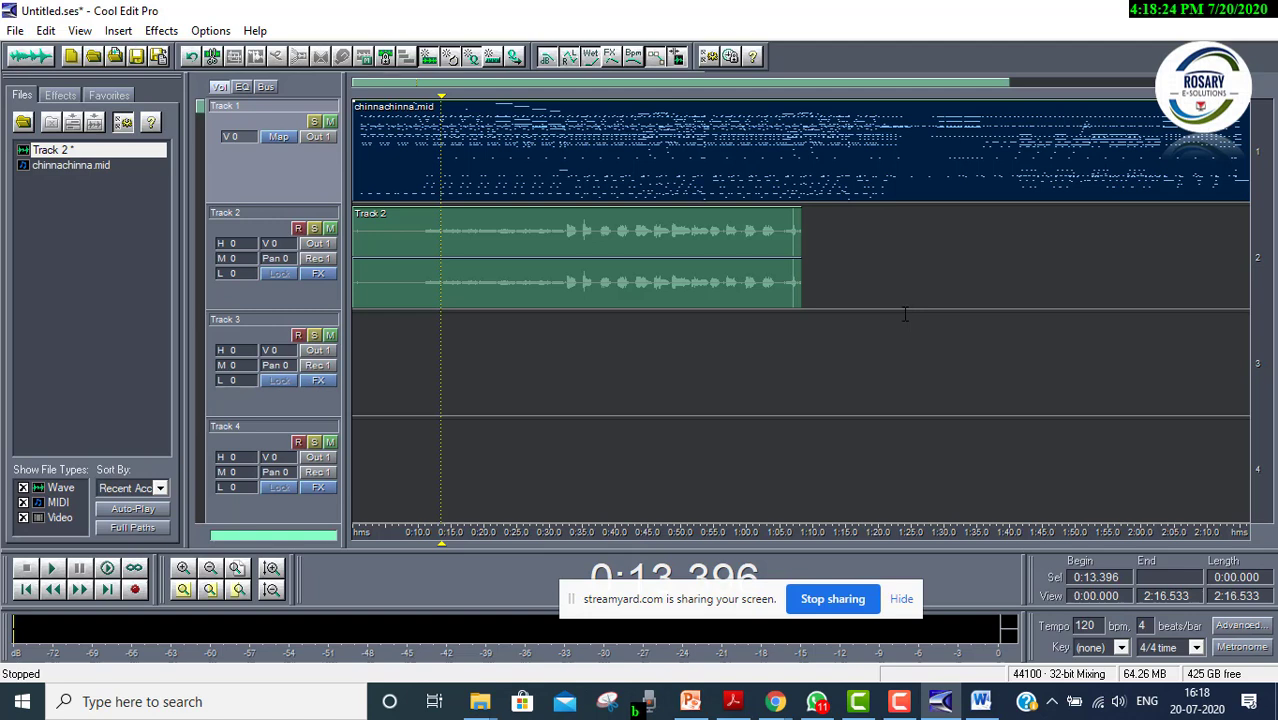
# Close Cool Edit Pro and launch MidiEditor from the desktop
pyautogui.click(1265, 15)
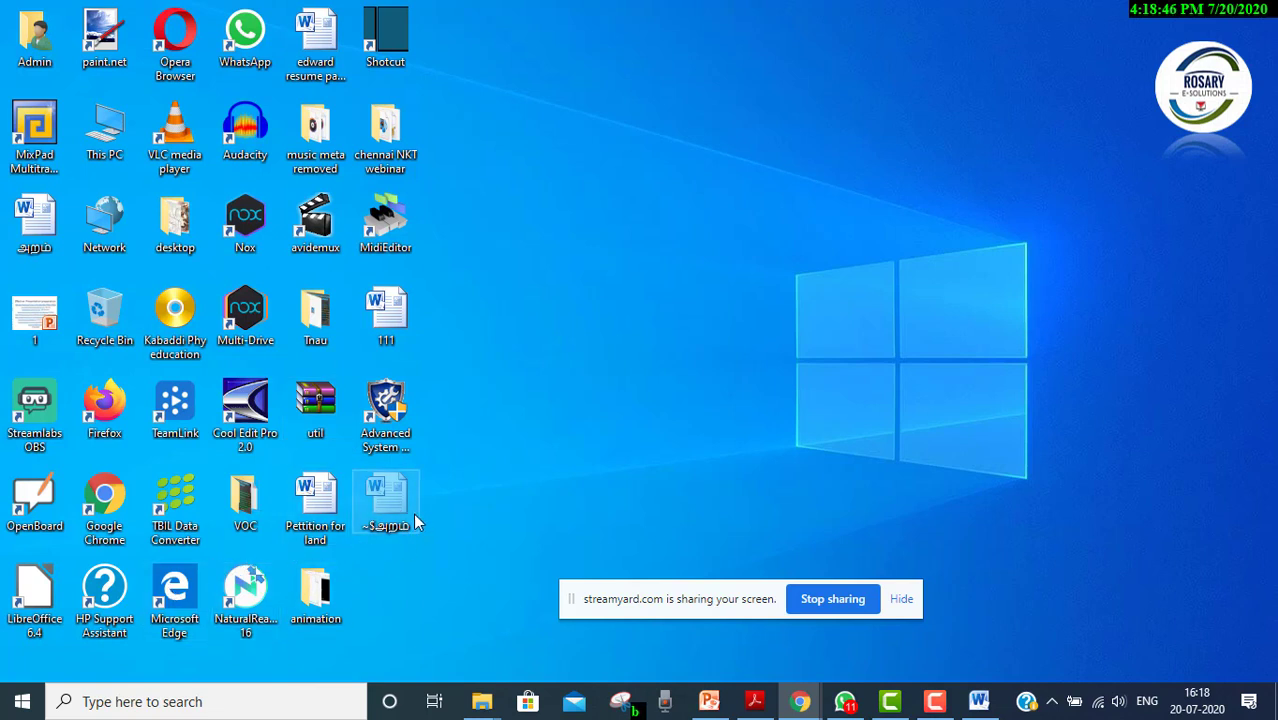
pyautogui.doubleClick(400, 230)
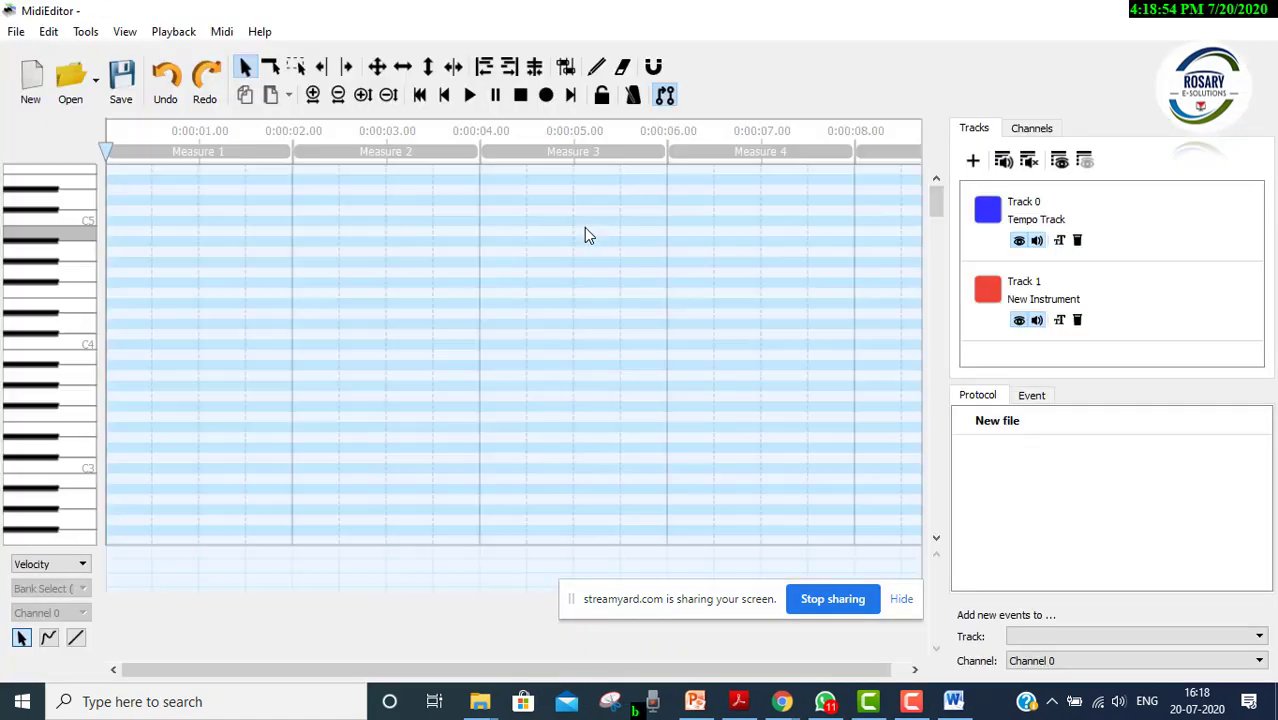
# Open chinnachinna.mid from the chennai NKT webinar folder, play its opening measures, and stop the playback
pyautogui.click(70, 88)
pyautogui.doubleClick(185, 157)
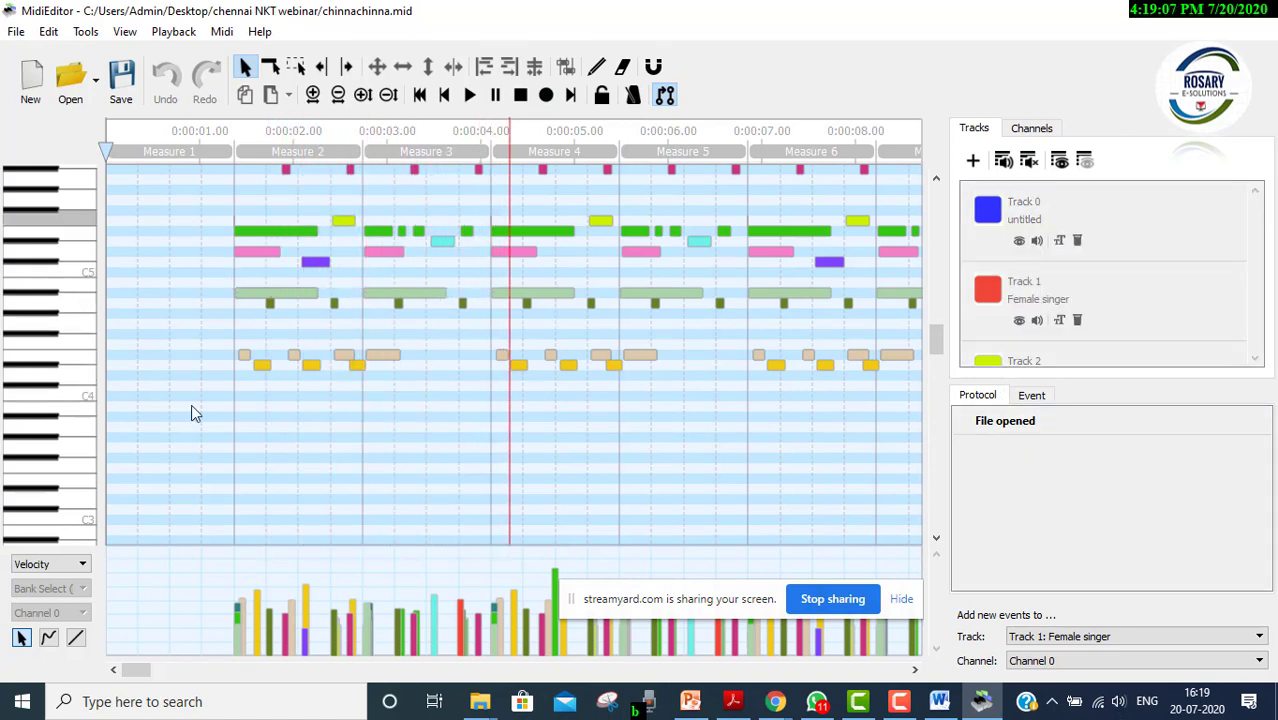
pyautogui.press('space')
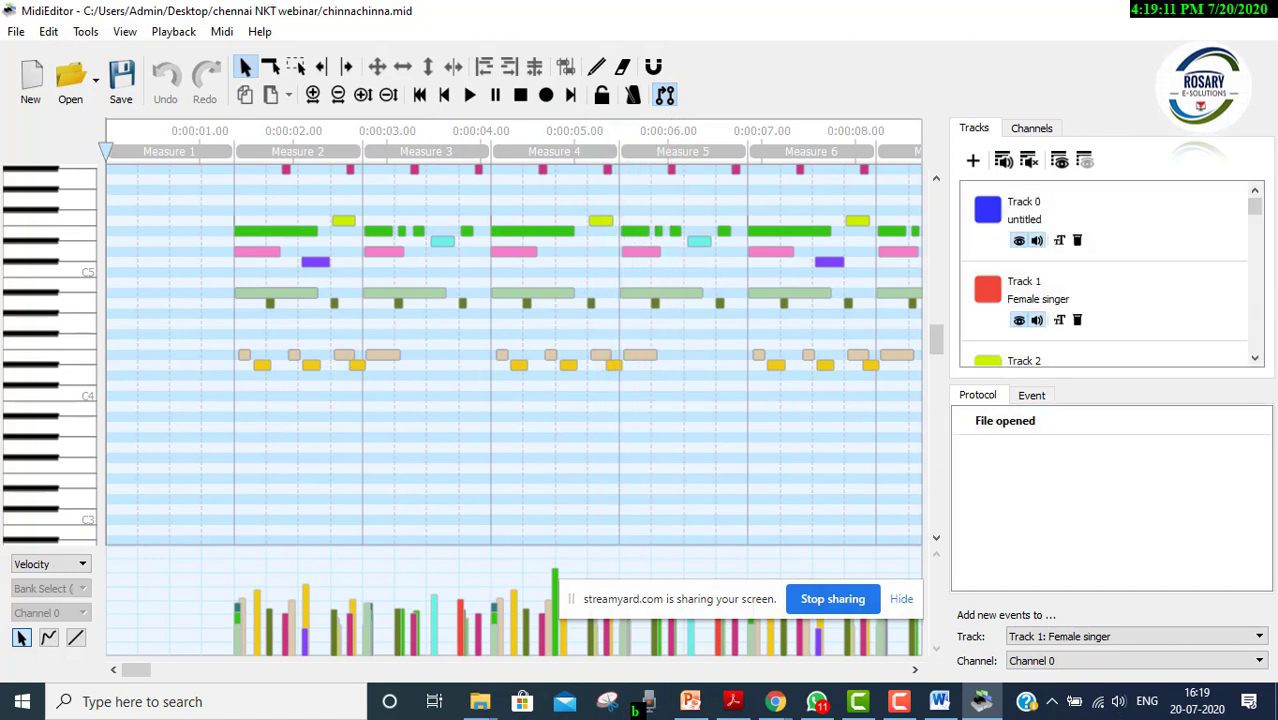
# Examine the instrument names in the track list from Track 0 through Track 29
pyautogui.scroll(-2, 1256, 216)
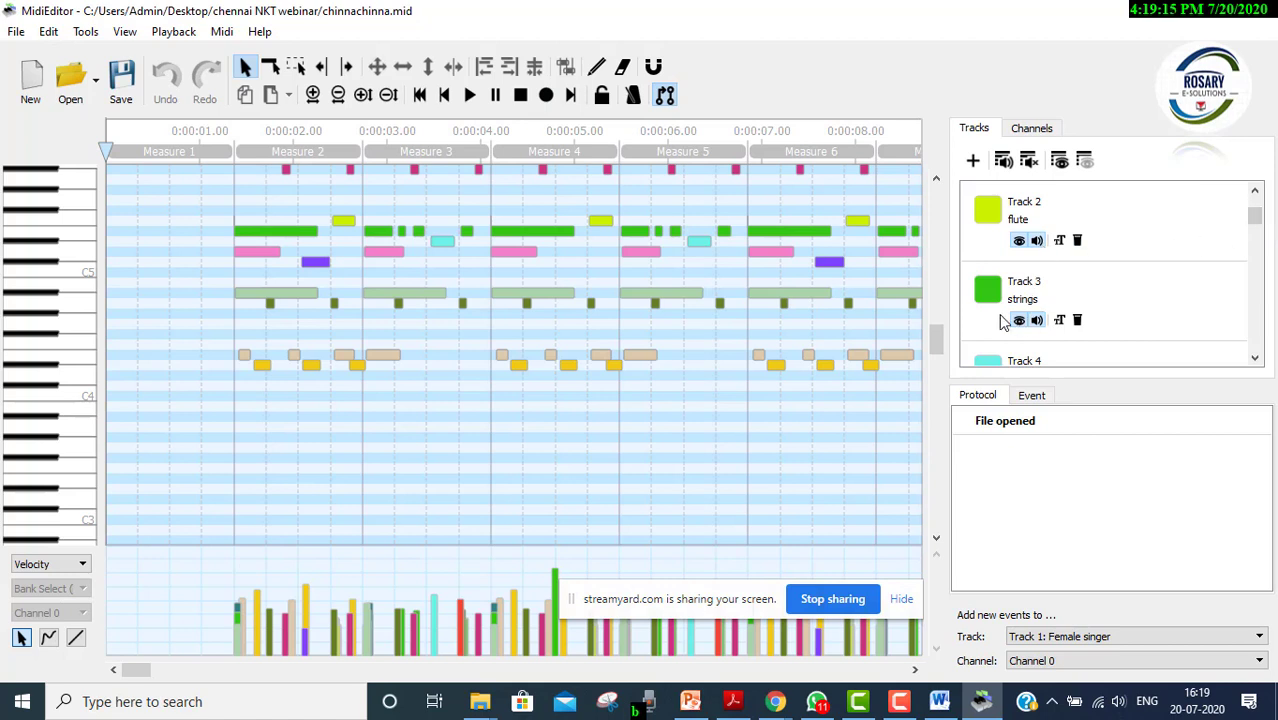
pyautogui.scroll(-2, 997, 318)
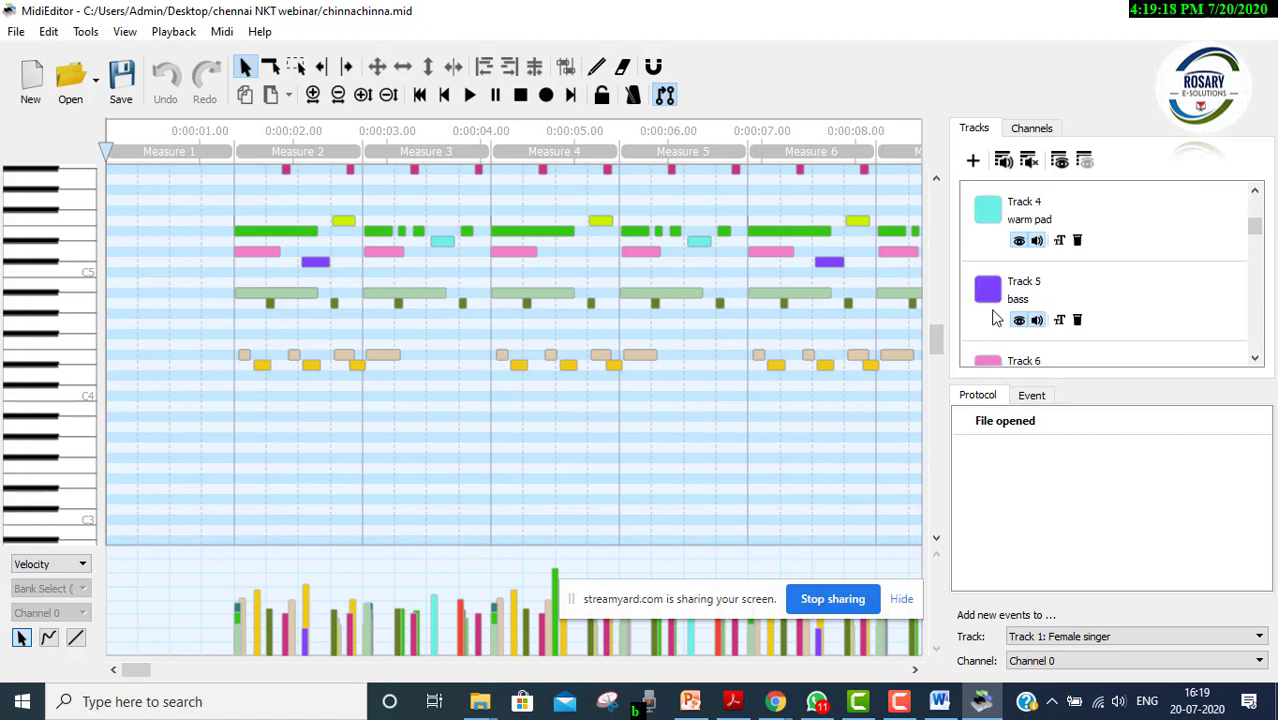
pyautogui.scroll(-2, 997, 318)
pyautogui.scroll(-2, 997, 318)
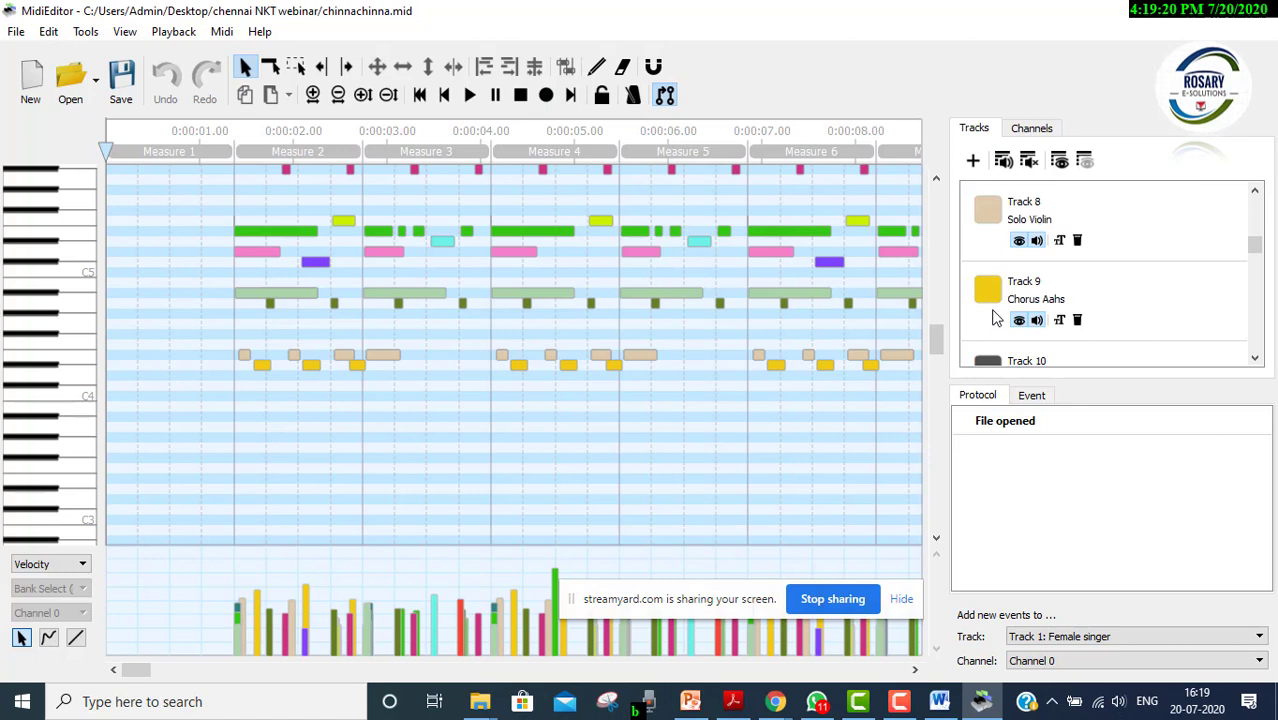
pyautogui.scroll(-2, 997, 318)
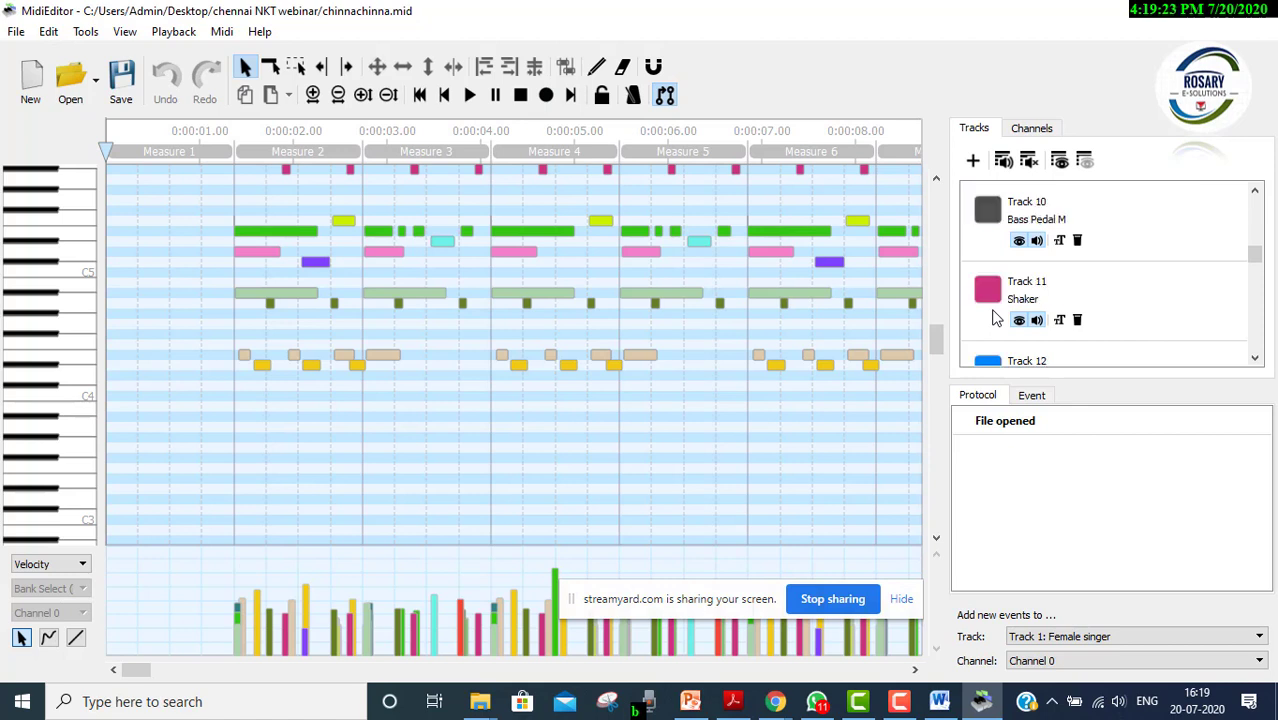
pyautogui.scroll(-7, 997, 318)
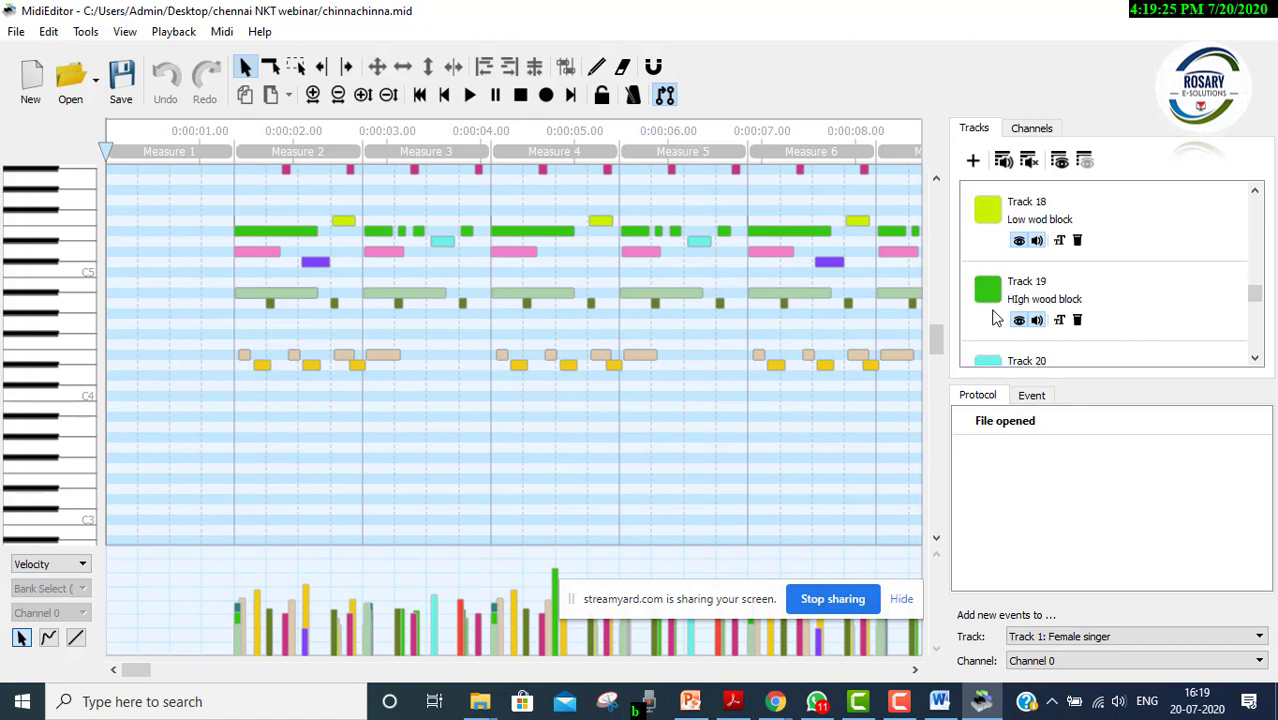
pyautogui.scroll(-2, 997, 318)
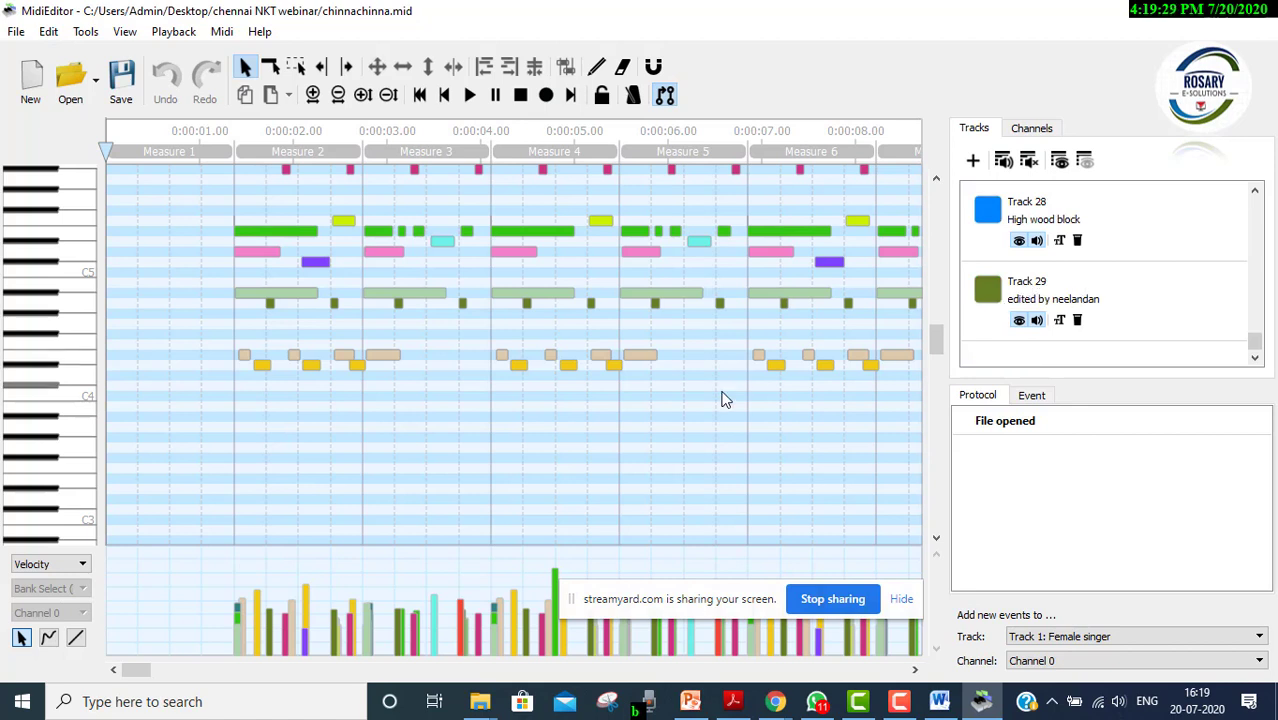
pyautogui.scroll(1, 717, 393)
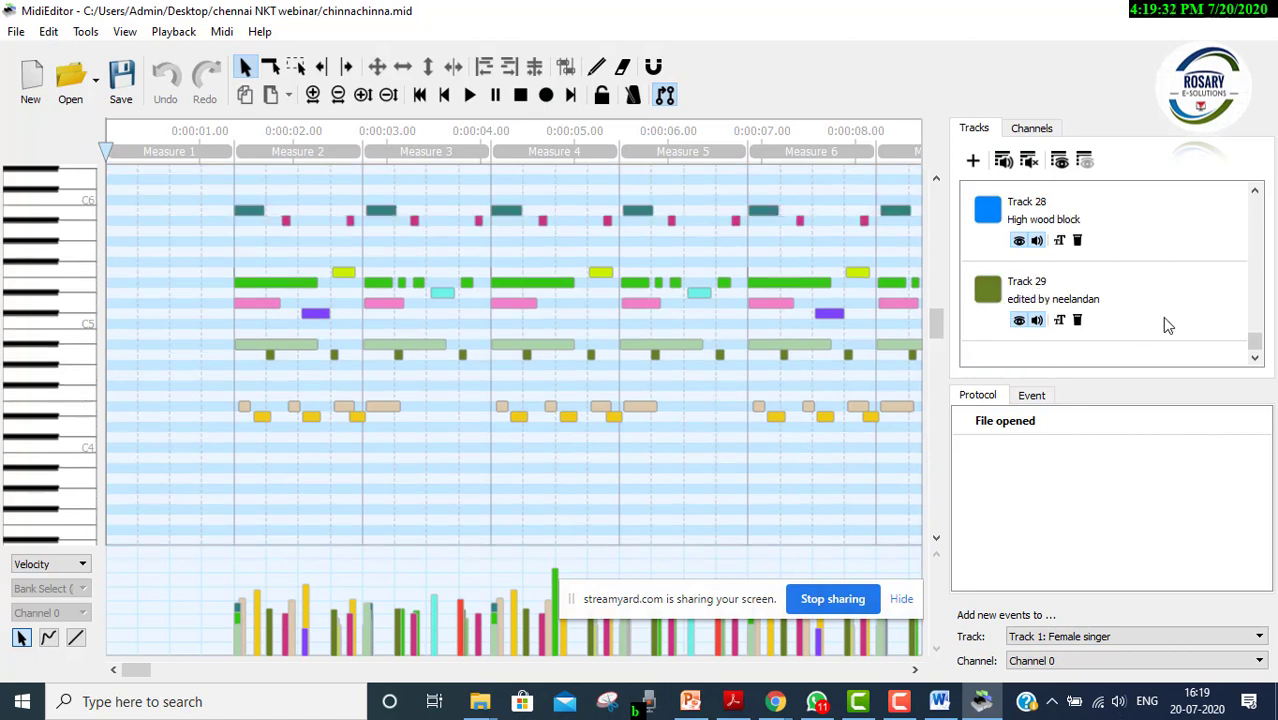
# Mute Track 1, the Female singer track
pyautogui.scroll(13, 1164, 320)
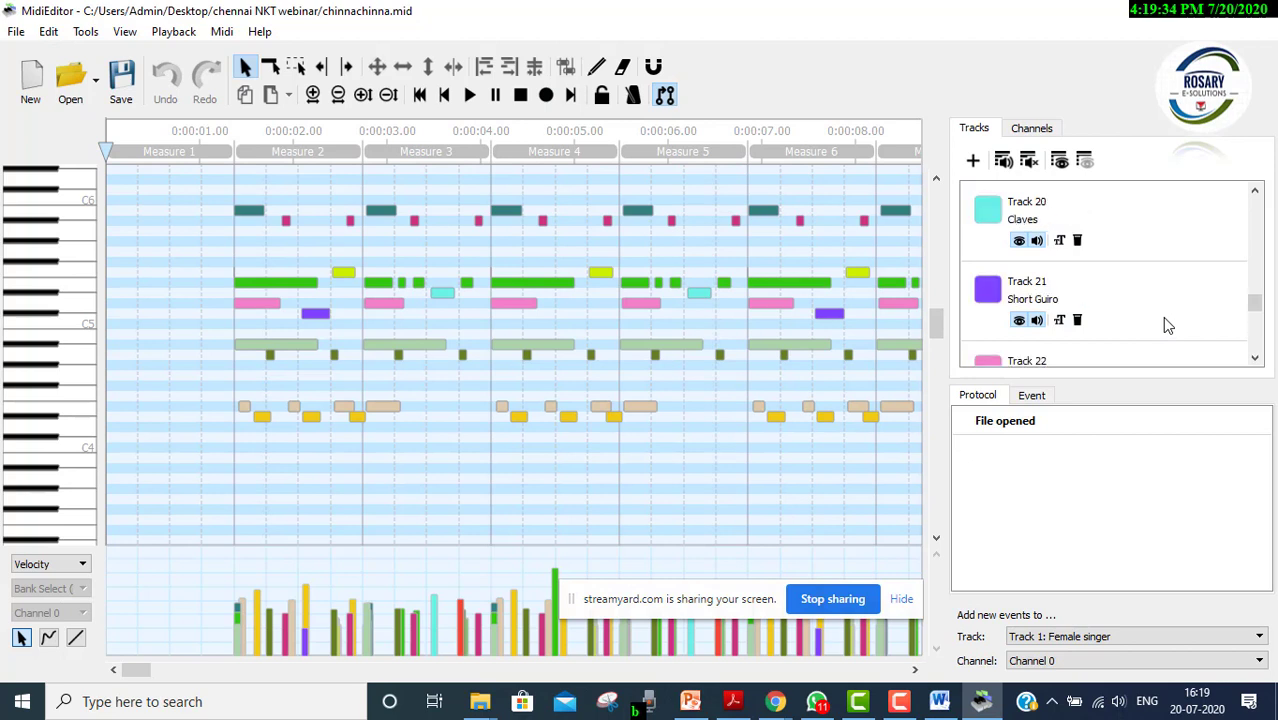
pyautogui.scroll(1, 1167, 324)
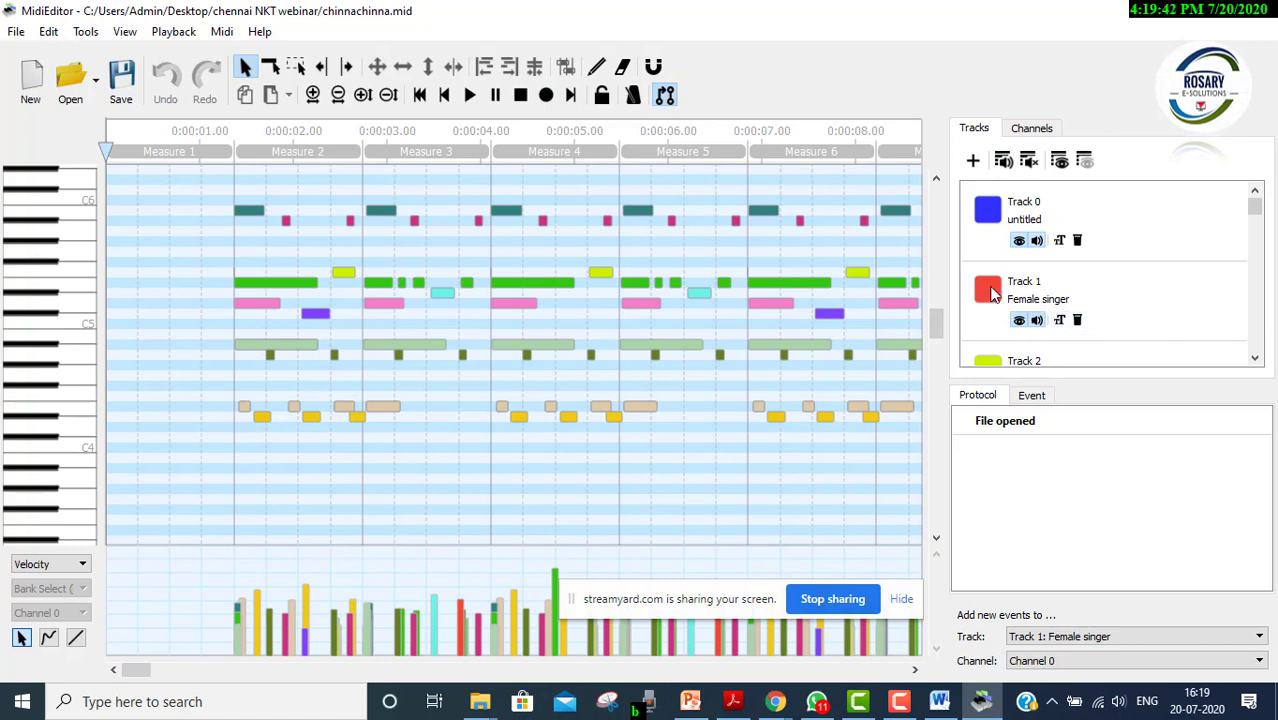
pyautogui.click(1037, 320)
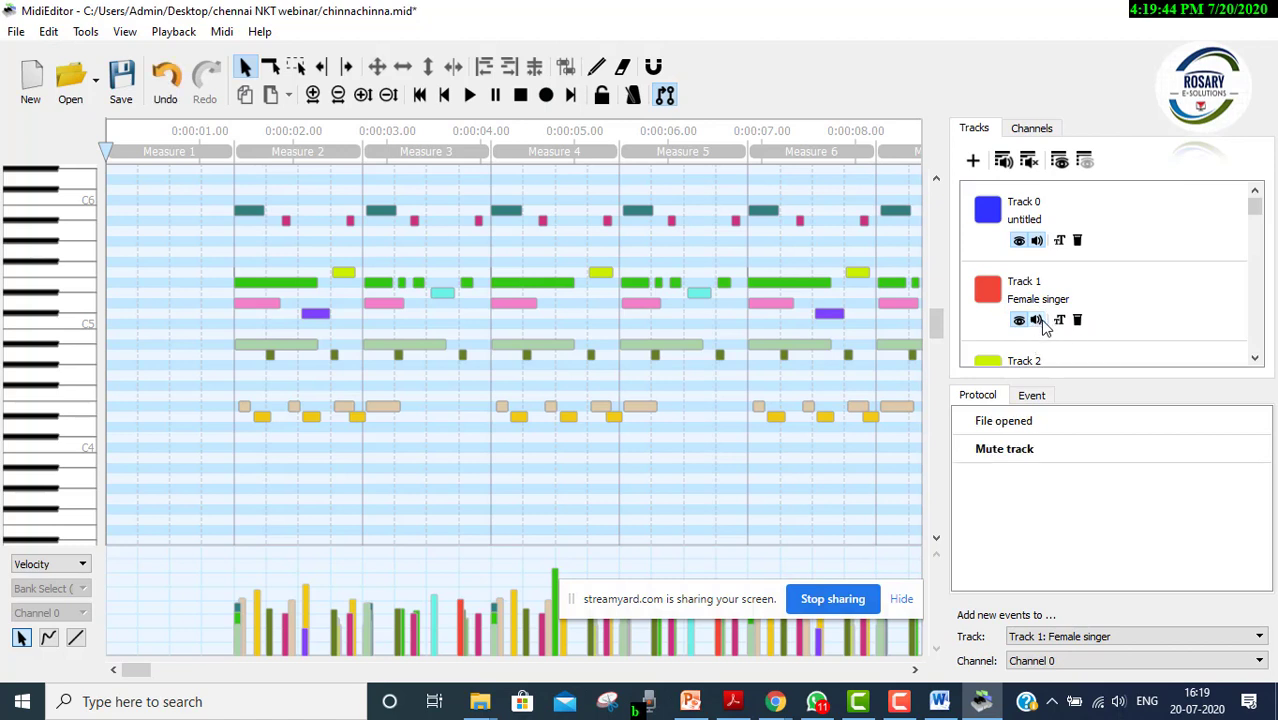
# Play part of animation 1.wav in Cool Edit Pro, stop it, and select the voice section from about 2:00 to 2:10
pyautogui.click(218, 332)
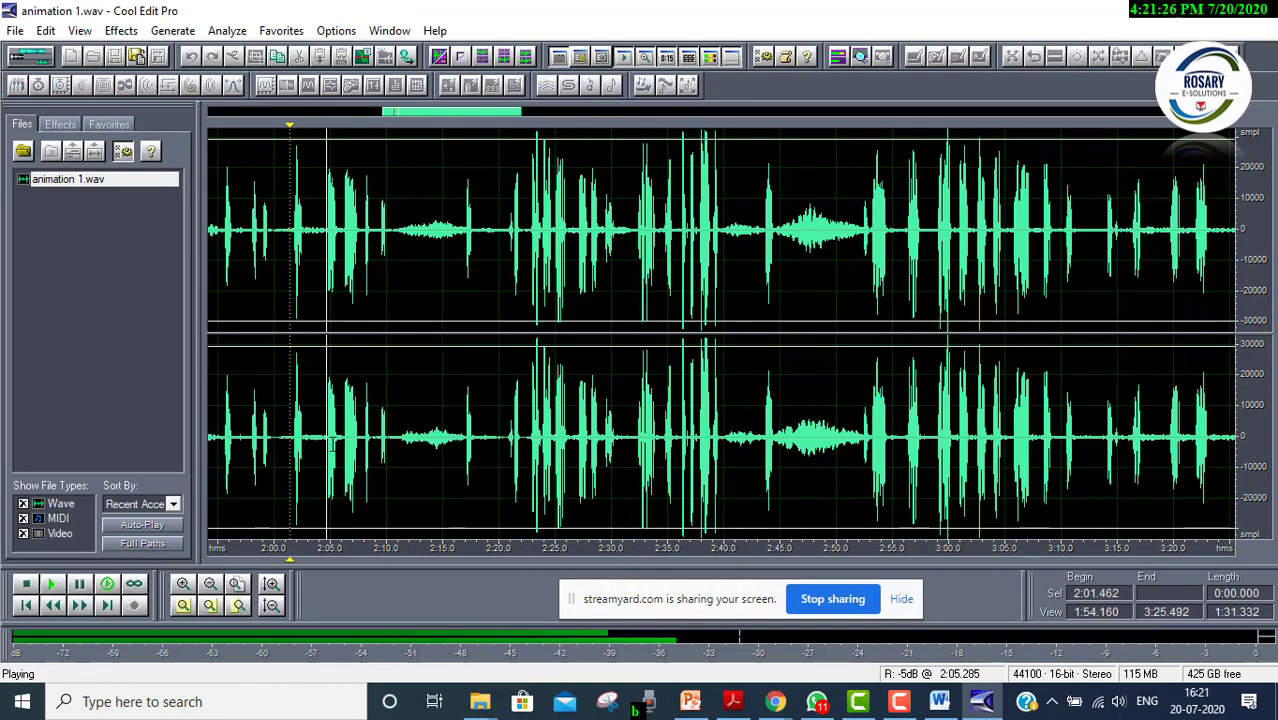
pyautogui.press('space')
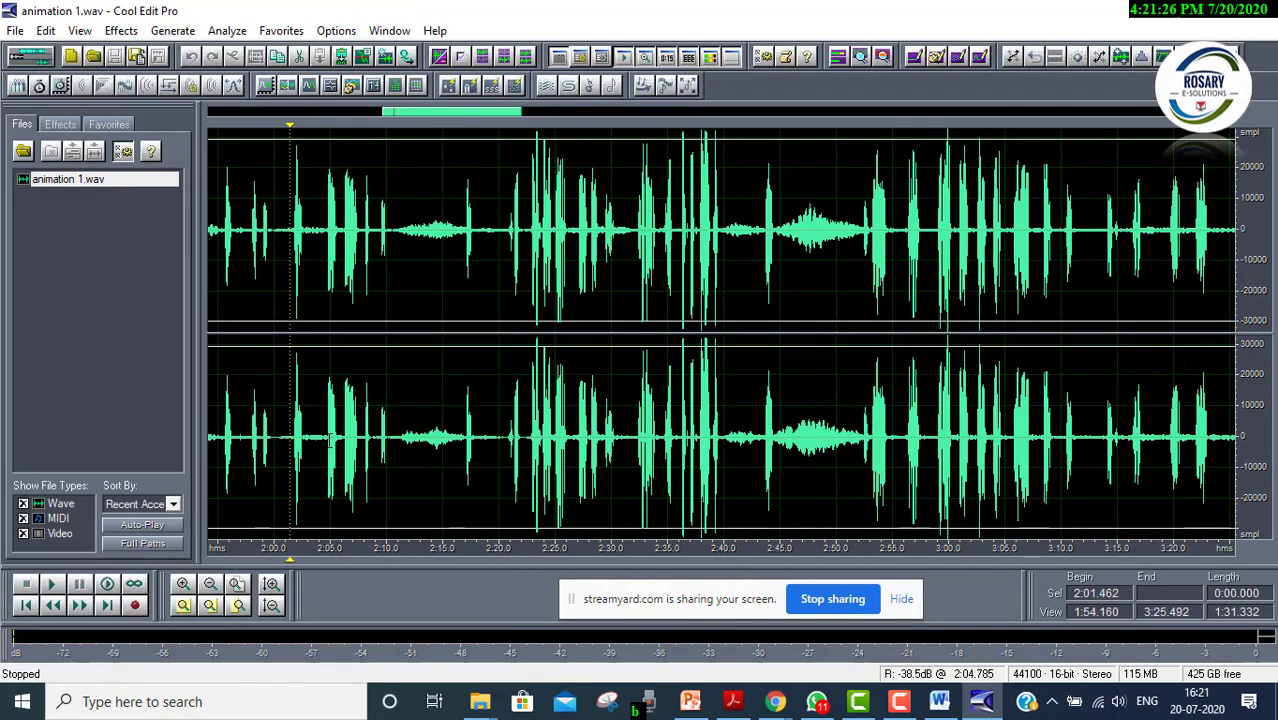
pyautogui.scroll(2, 327, 230)
pyautogui.moveTo(276, 230); pyautogui.dragTo(479, 230)
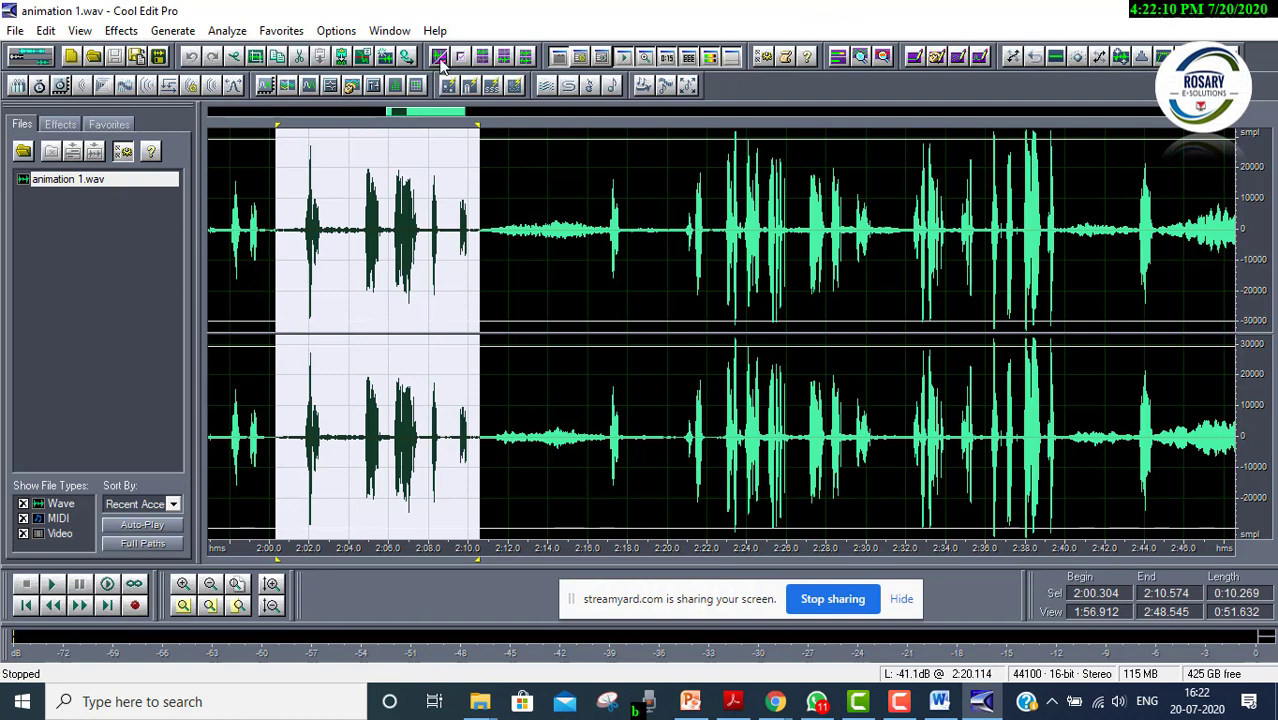
# Play animation 1.wav from several points between about 2:01 and 3:00 to locate a voice passage for pitch changes
pyautogui.click(297, 228)
pyautogui.press('space')
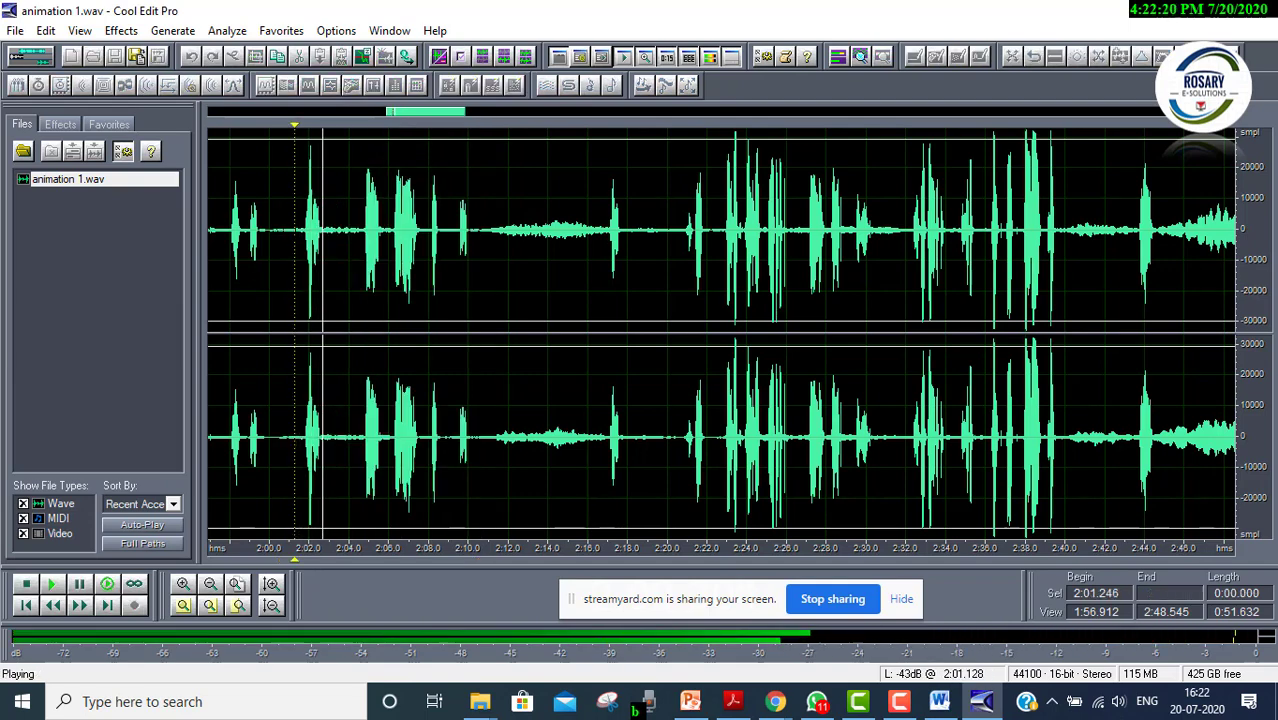
pyautogui.press('space')
pyautogui.click(780, 230)
pyautogui.press('space')
pyautogui.scroll(-3, 674, 230)
pyautogui.scroll(-3, 720, 230)
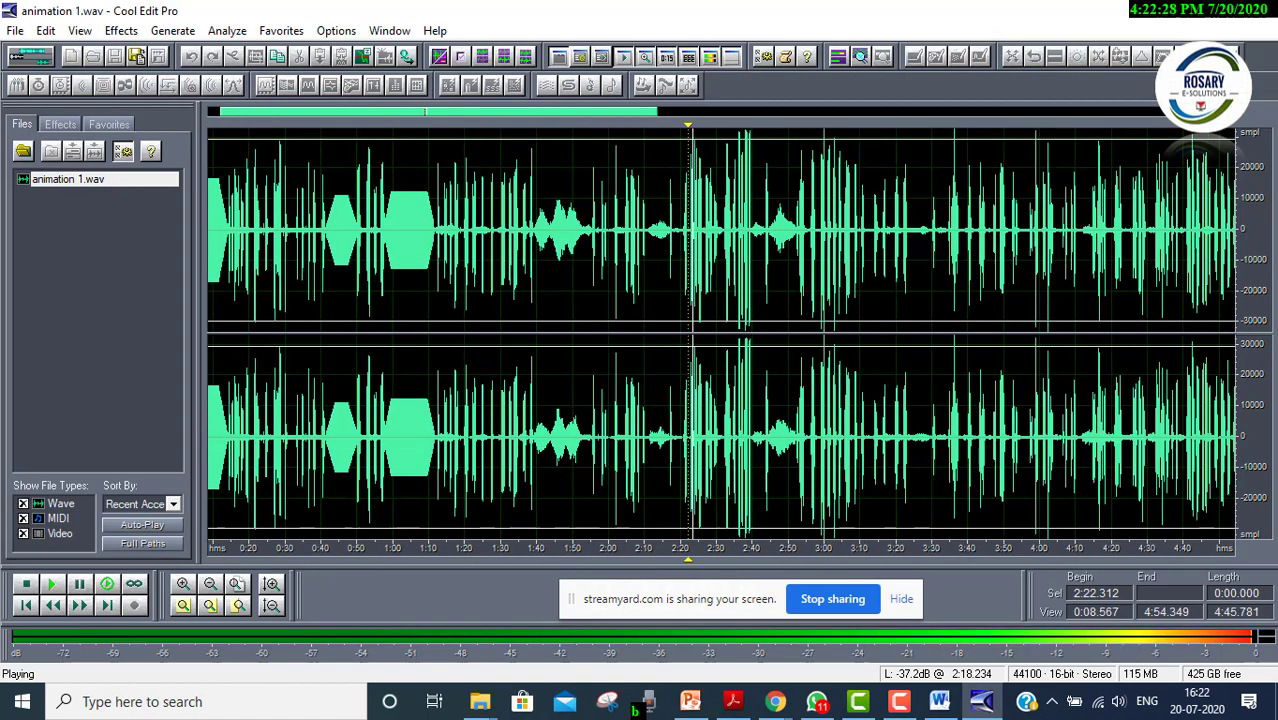
pyautogui.press('space')
pyautogui.click(806, 230)
pyautogui.press('space')
pyautogui.scroll(6, 720, 230)
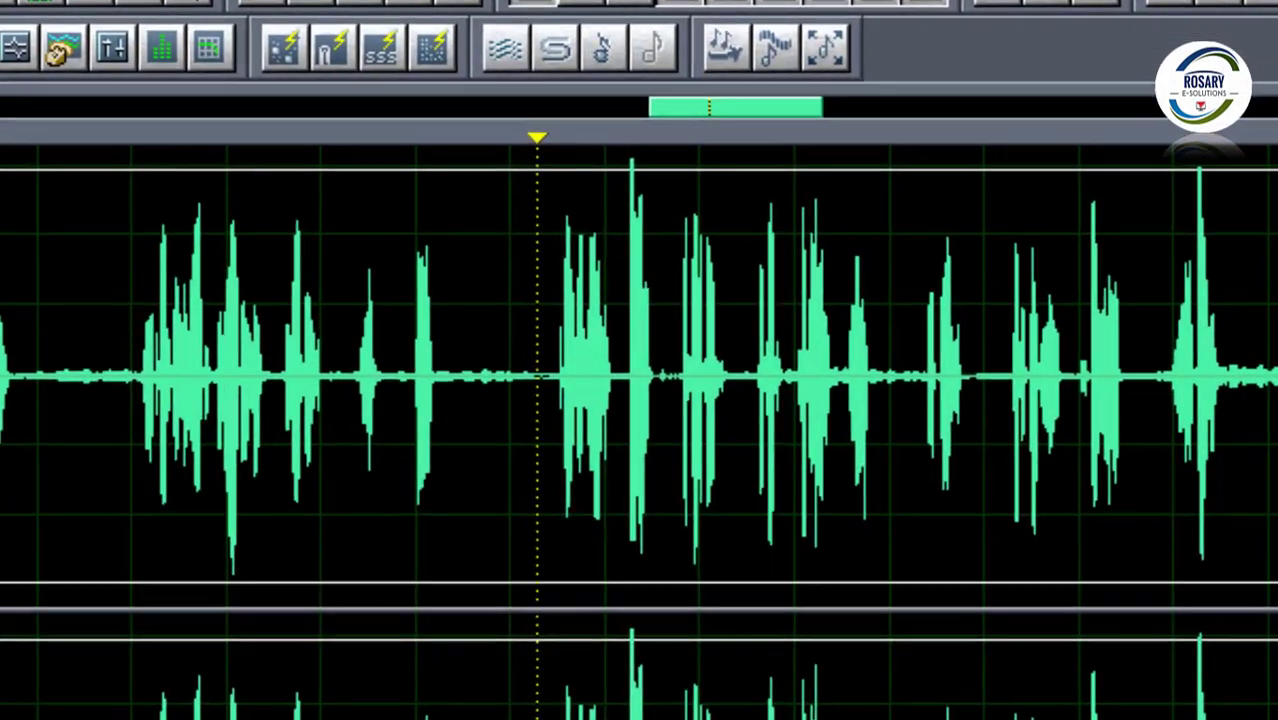
# Select a voice passage and preview the Stretch effect's Raise Pitch preset in Pitch Shift mode, changing the ratio to 68
pyautogui.moveTo(537, 380); pyautogui.dragTo(995, 380)
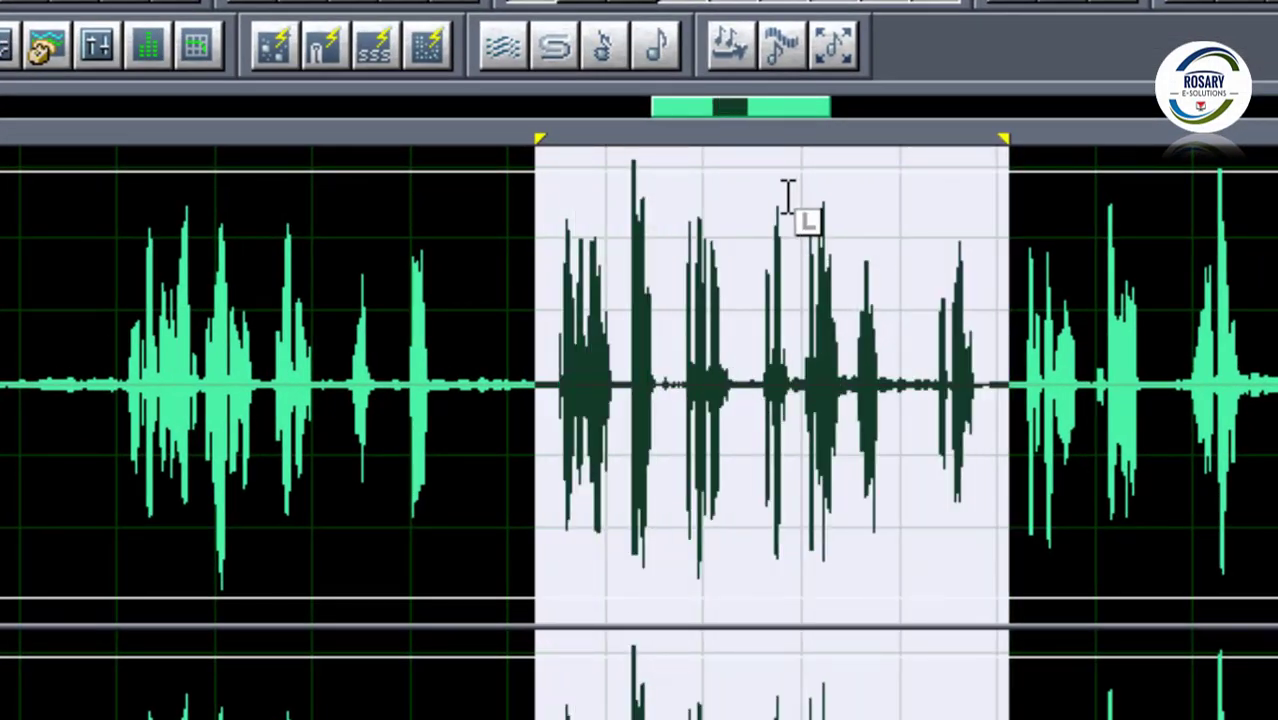
pyautogui.click(835, 45)
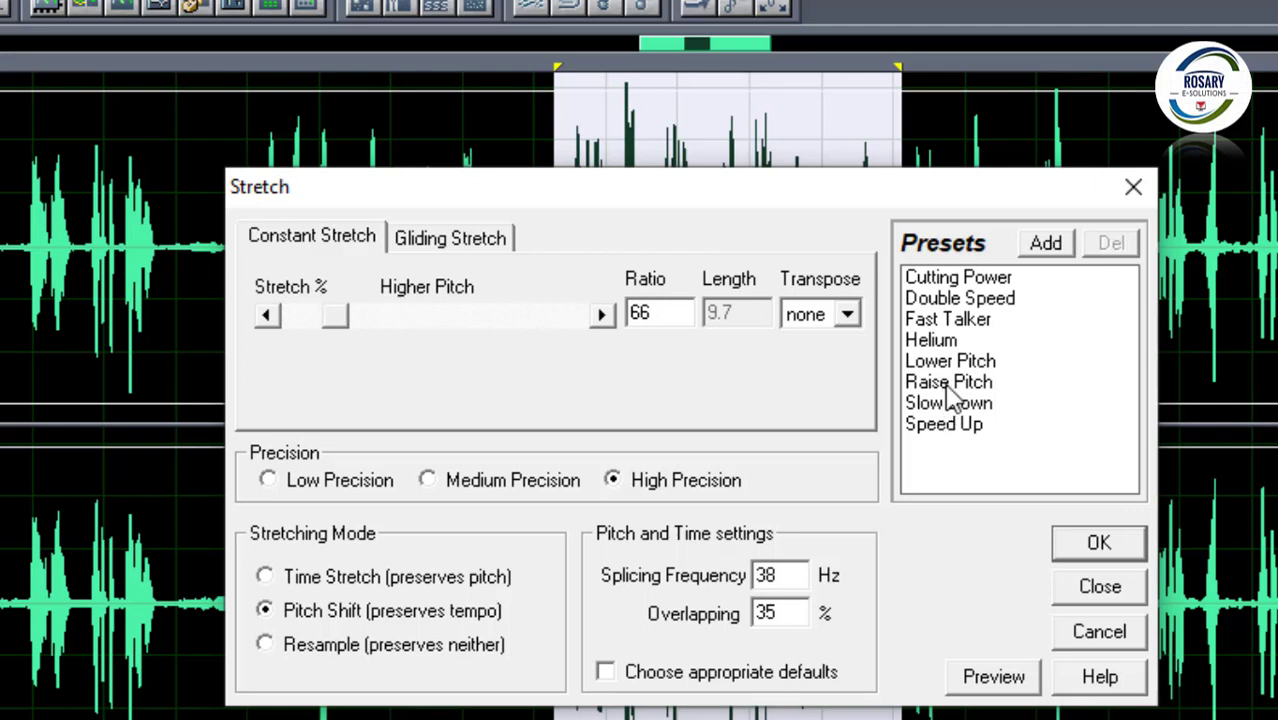
pyautogui.click(947, 387)
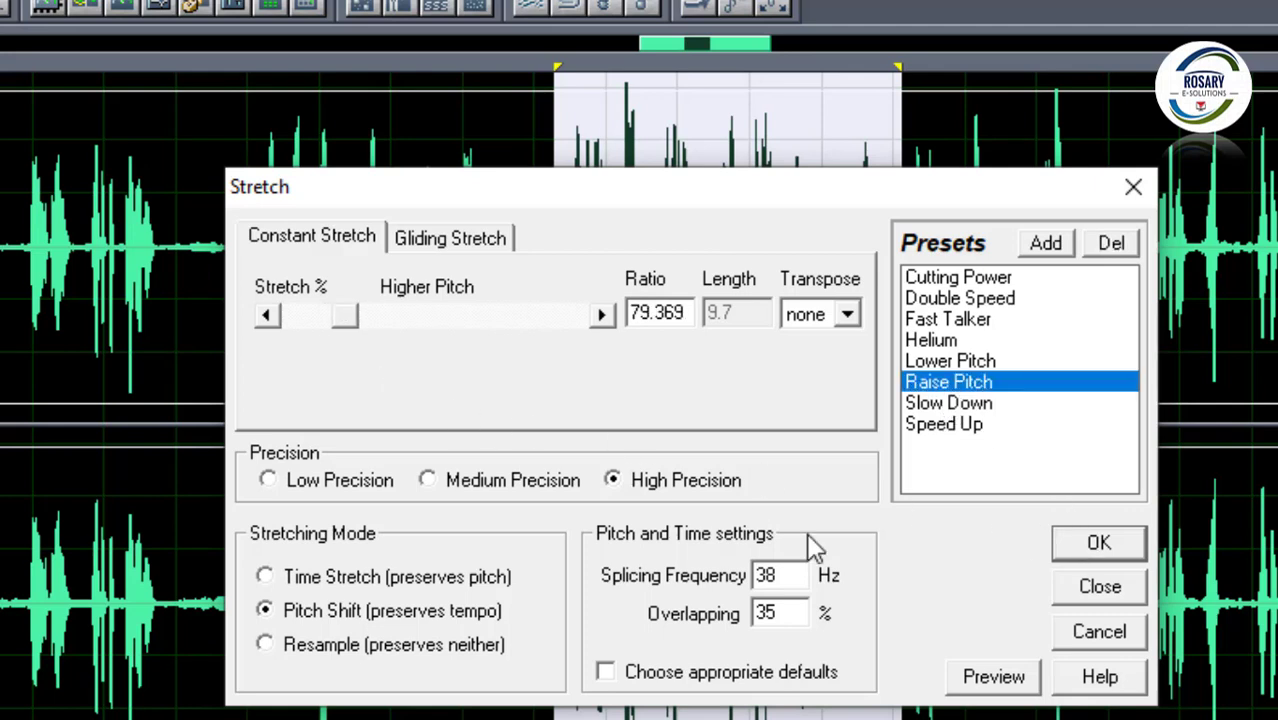
pyautogui.click(1000, 690)
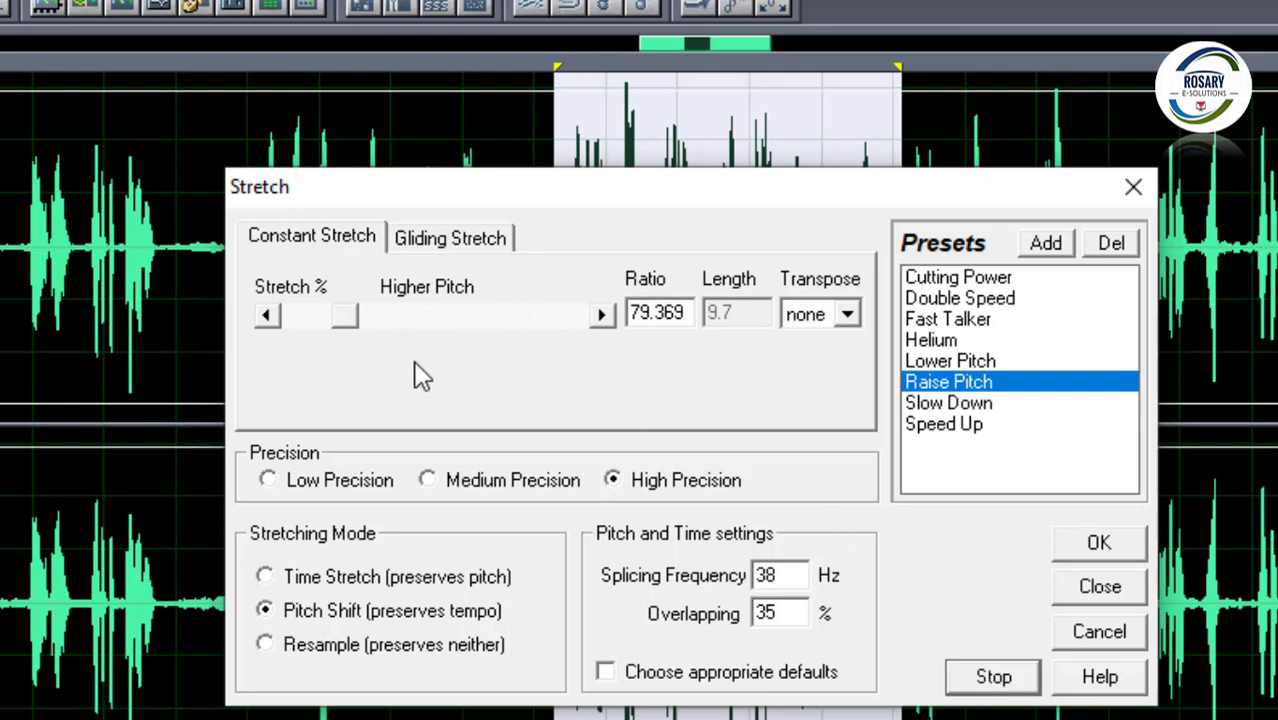
pyautogui.moveTo(350, 330); pyautogui.dragTo(339, 320)
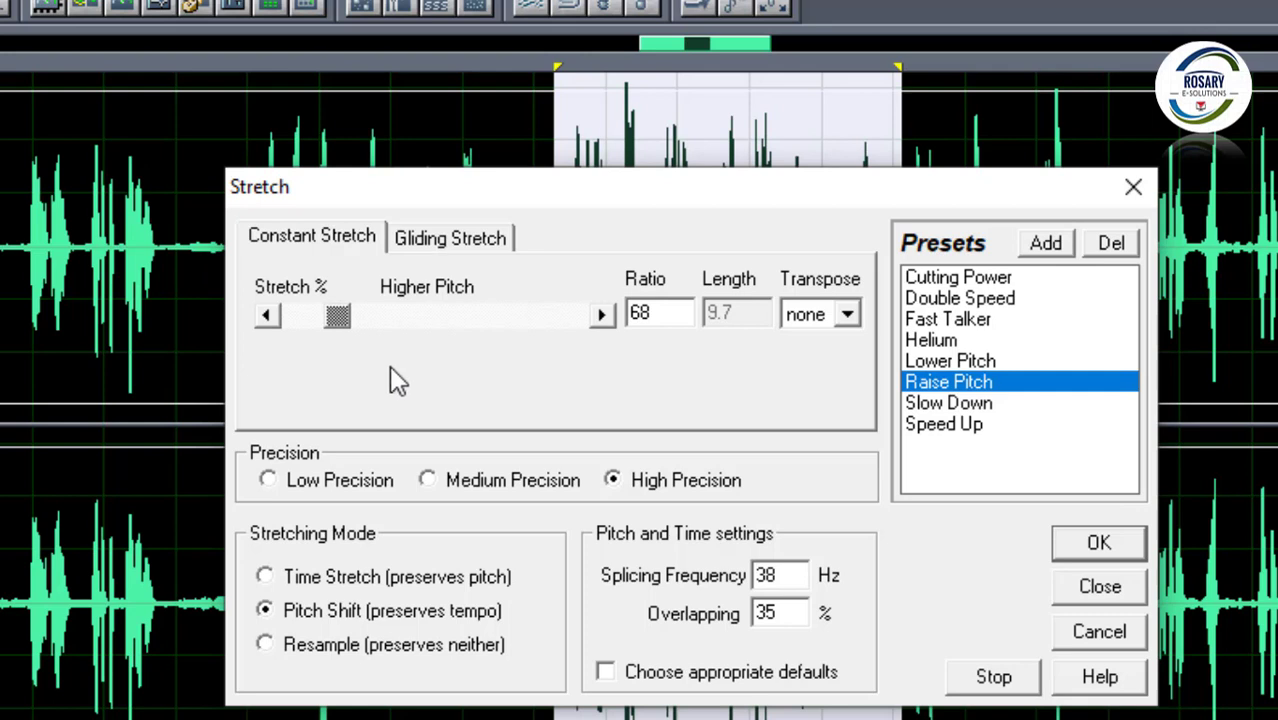
# Preview the Lower Pitch preset on the selected voice passage and close the Stretch effect without applying it
pyautogui.click(955, 361)
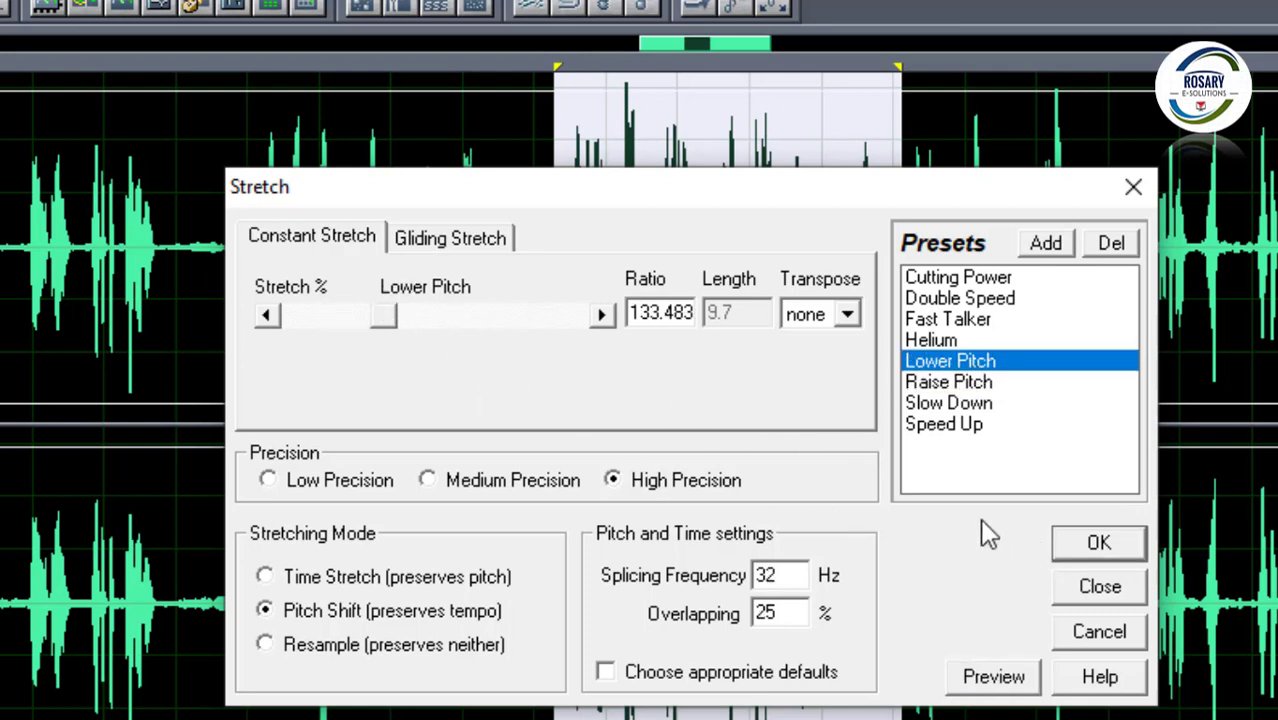
pyautogui.click(994, 676)
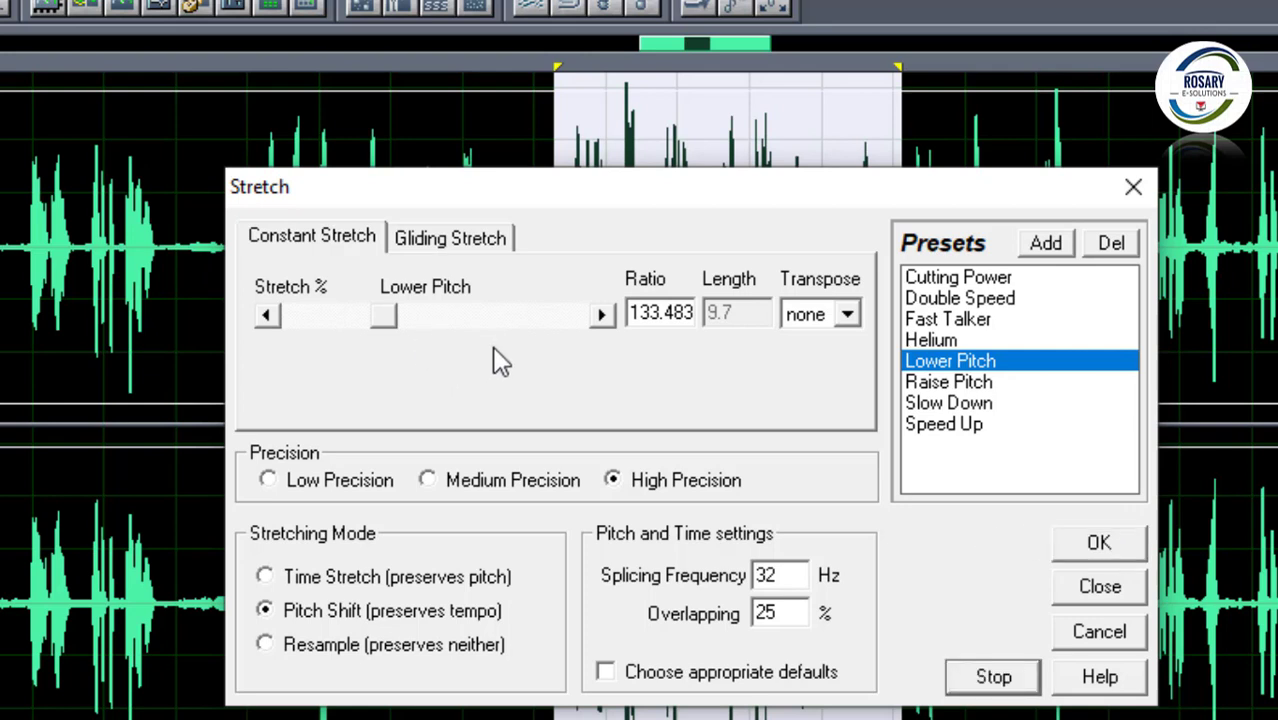
pyautogui.click(1135, 184)
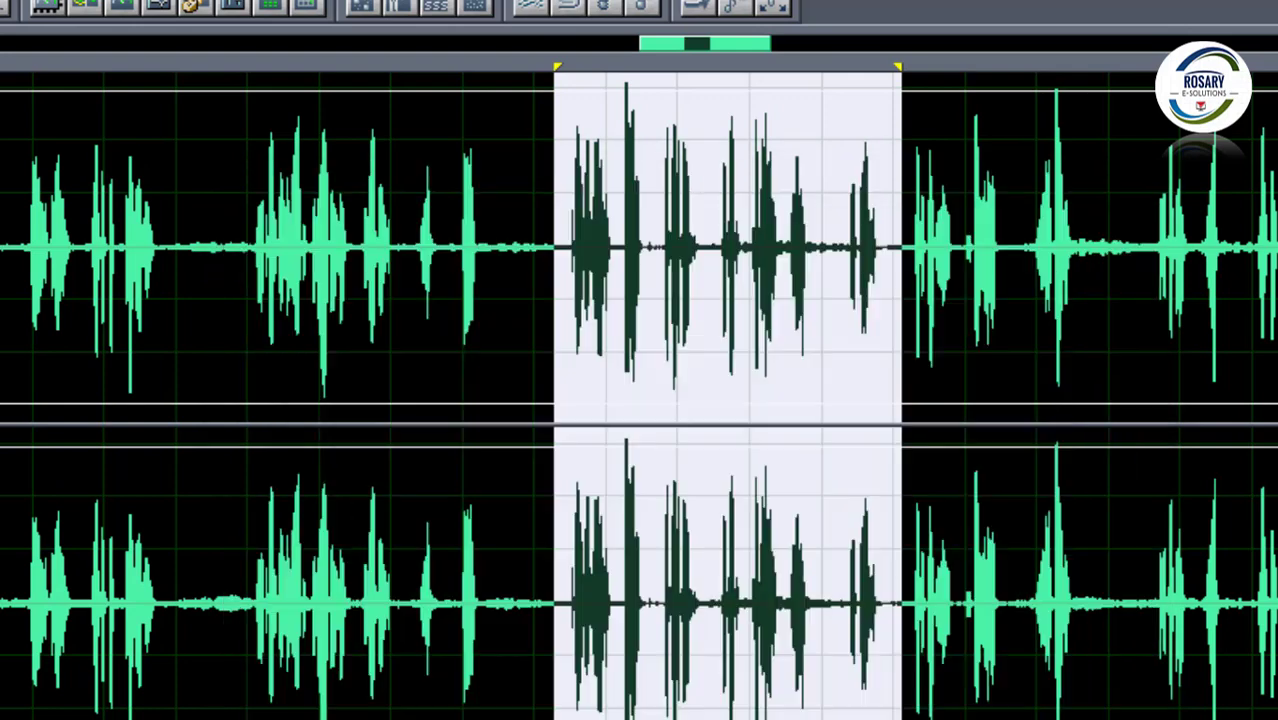